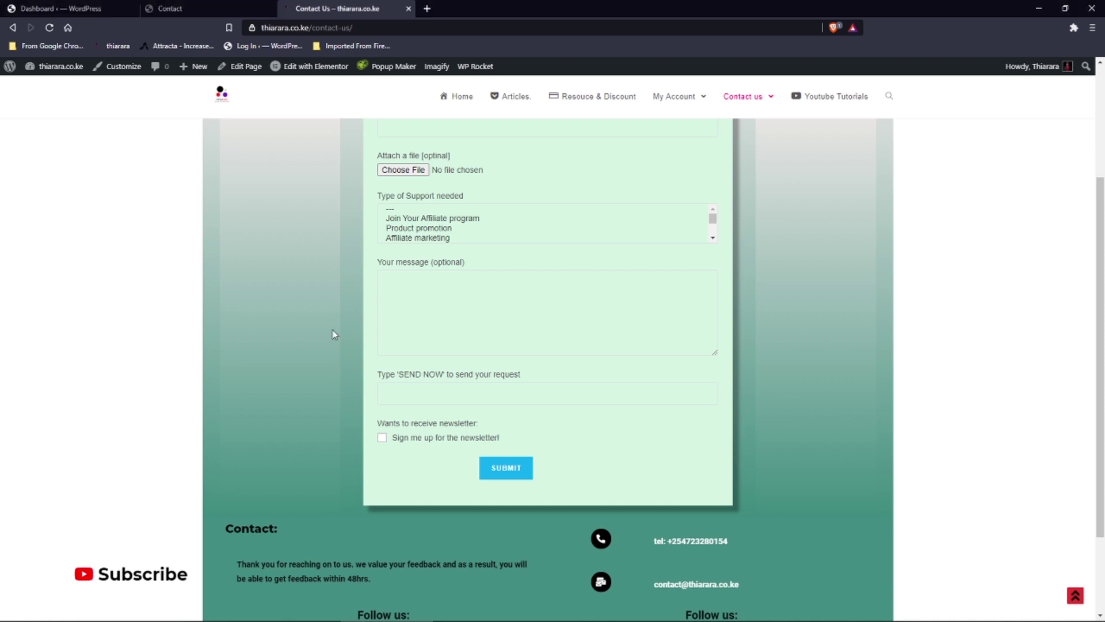
# Scroll the Contact Us page to view the prefilled name and email fields
pyautogui.scroll(4, 357, 311)
pyautogui.scroll(-4, 397, 363)
pyautogui.scroll(-1, 403, 373)
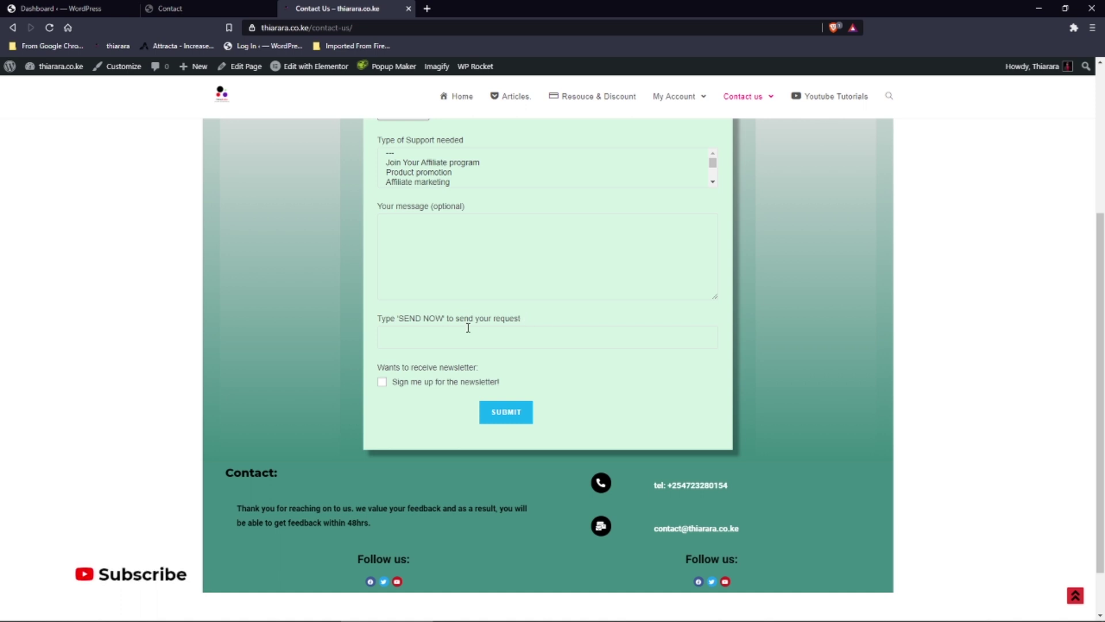
pyautogui.scroll(5, 473, 343)
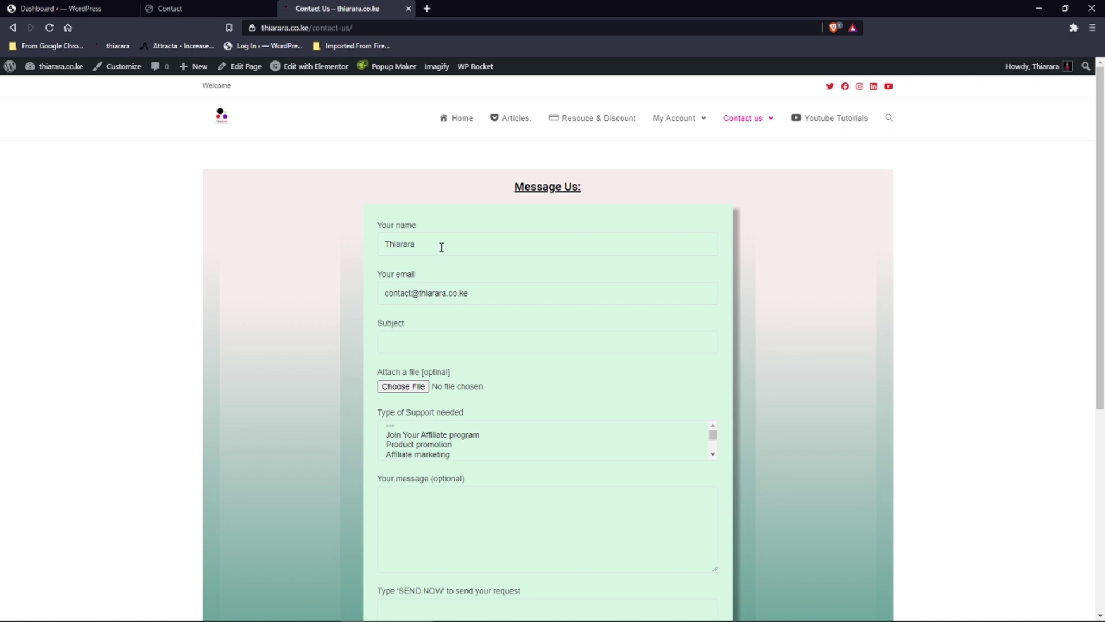
# Choose Request Tutorial from the Contact us menu
pyautogui.moveTo(72, 69)
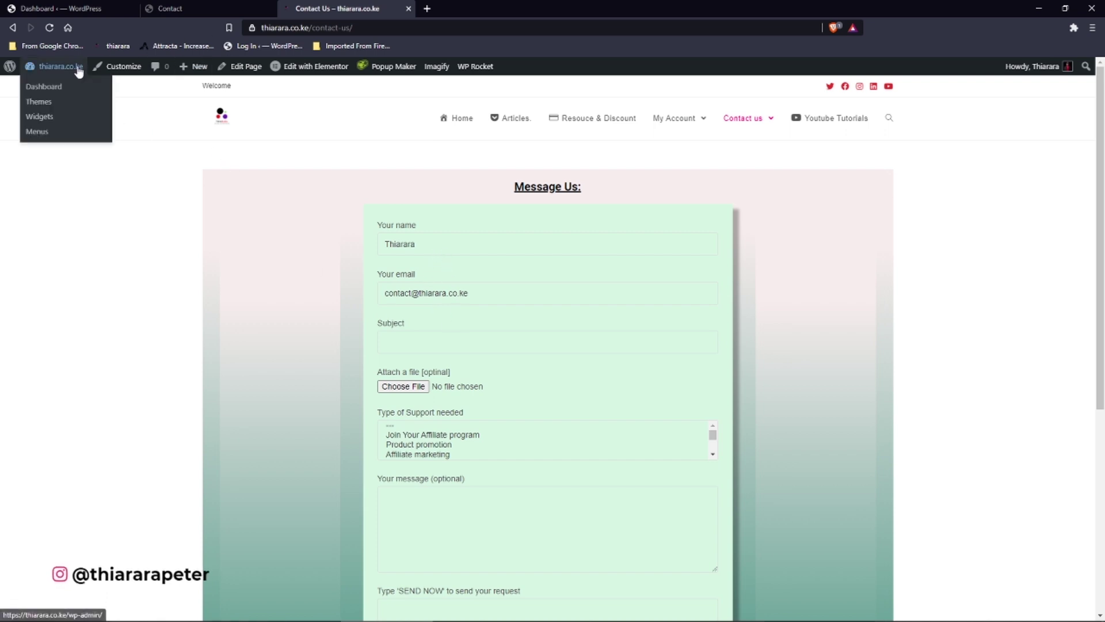
pyautogui.moveTo(741, 119)
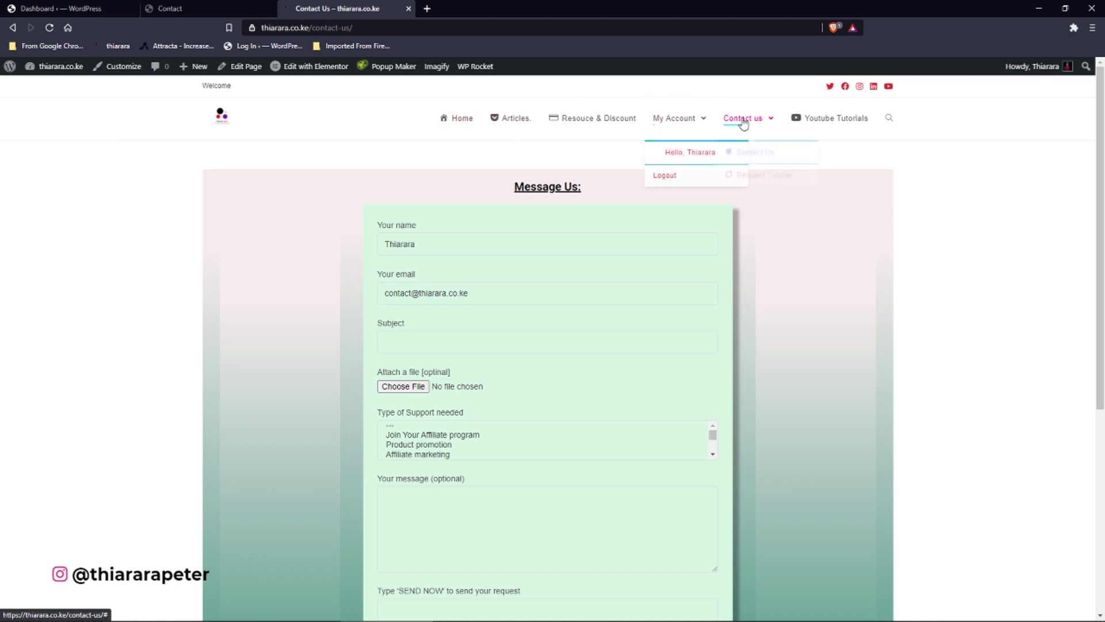
pyautogui.click(746, 151)
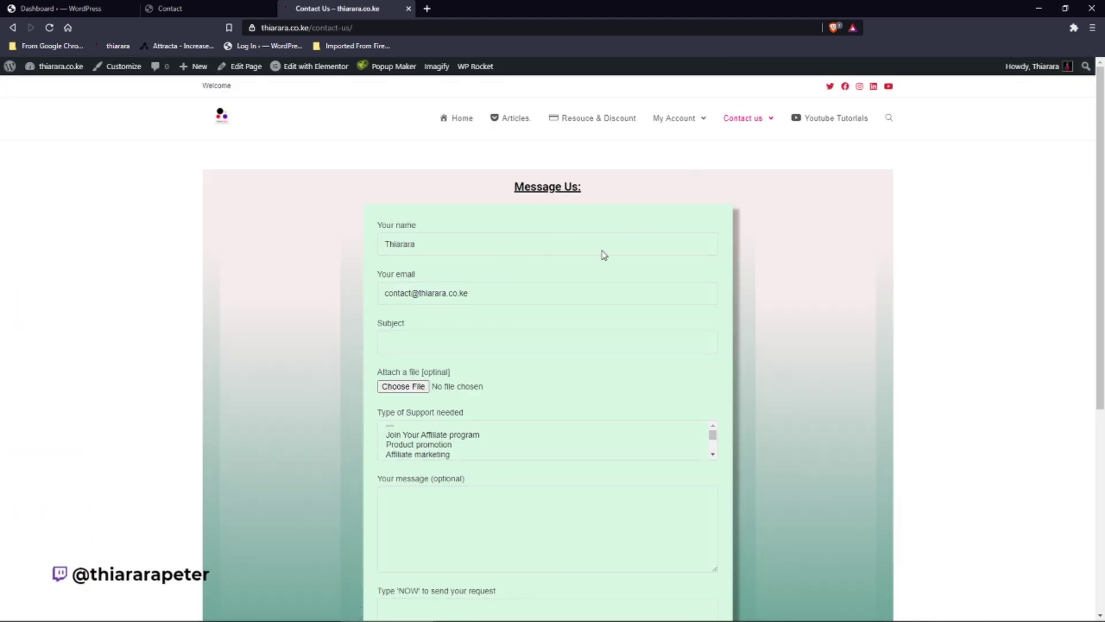
# Open Request Tutorial and highlight its prefilled Your name and Your email values
pyautogui.moveTo(744, 118)
pyautogui.click(744, 174)
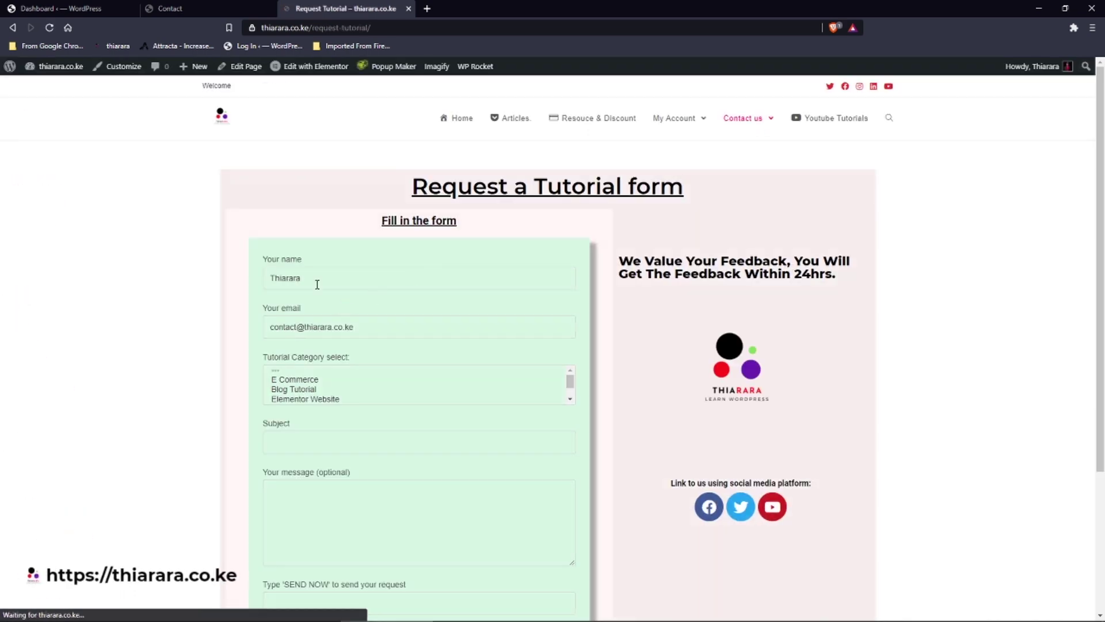
pyautogui.moveTo(316, 283); pyautogui.dragTo(290, 292)
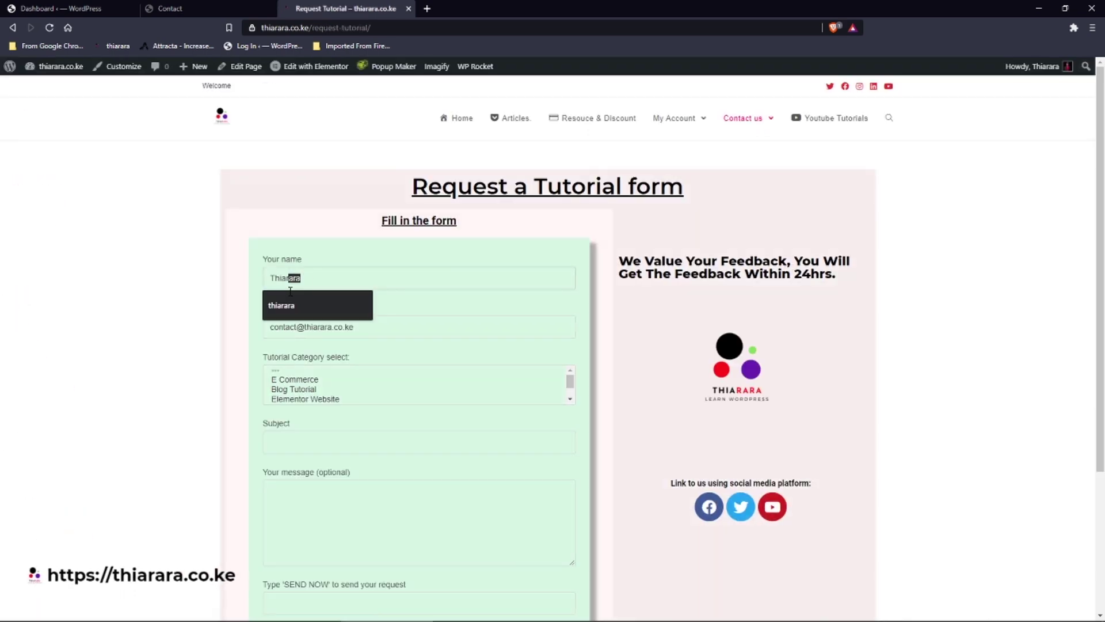
pyautogui.click(349, 337)
pyautogui.moveTo(348, 338); pyautogui.dragTo(271, 343)
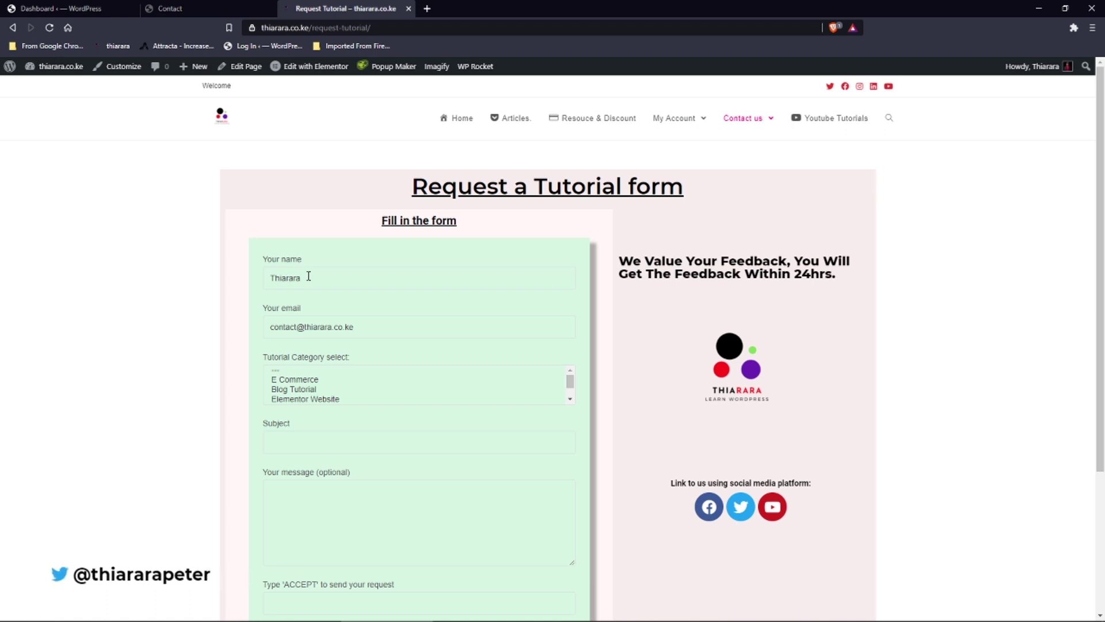
pyautogui.scroll(-4, 309, 278)
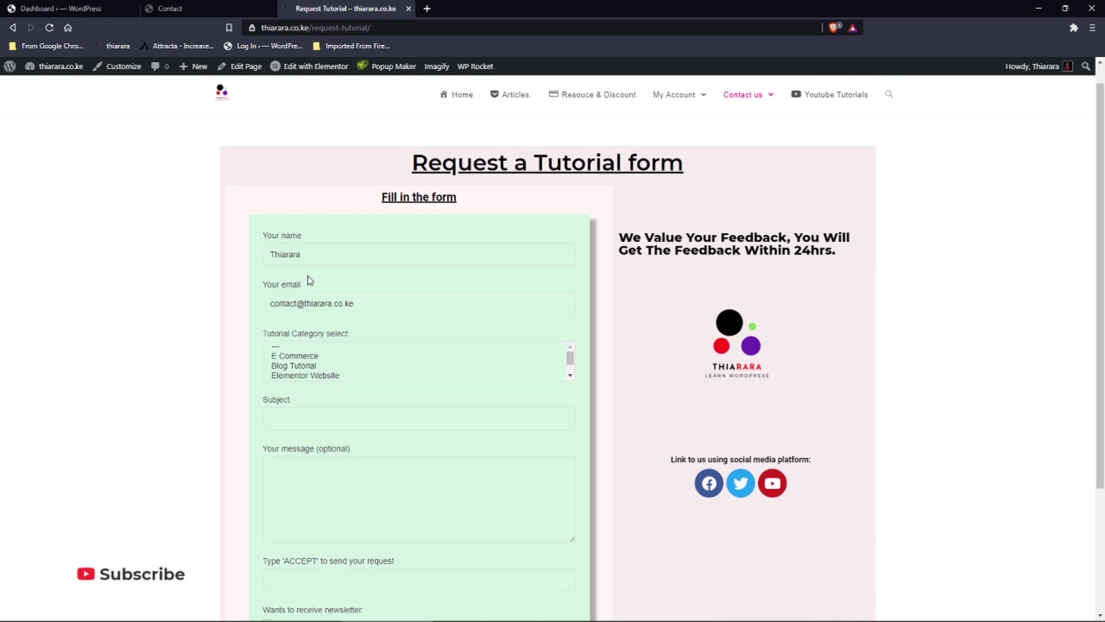
pyautogui.scroll(2, 323, 474)
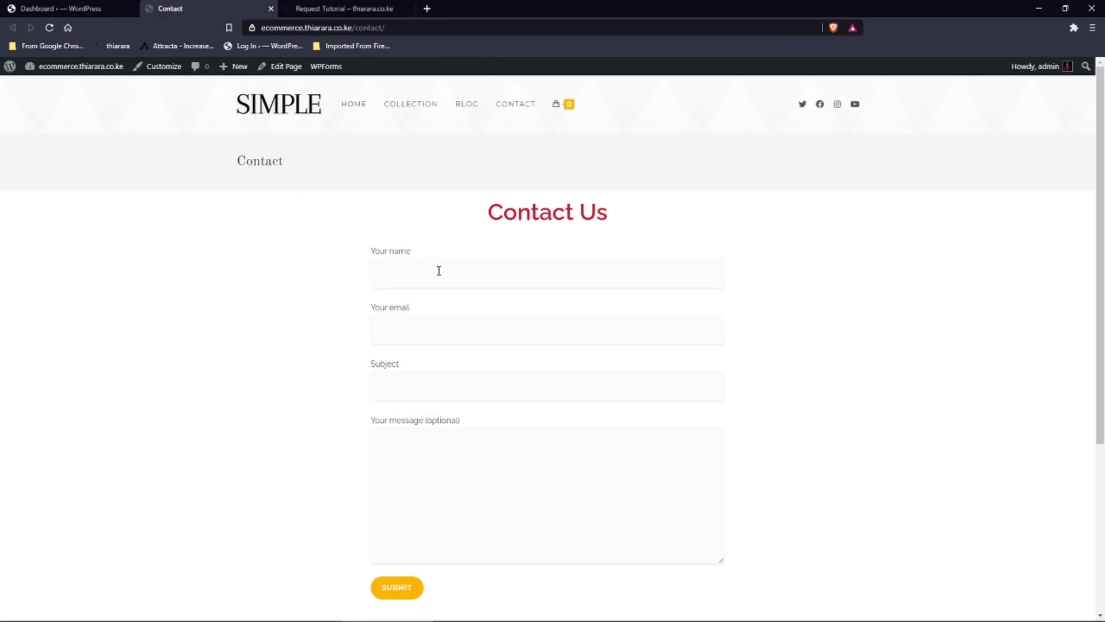
# Confirm the ecommerce form's name and email fields are empty, then reload Request Tutorial
pyautogui.scroll(-1, 438, 265)
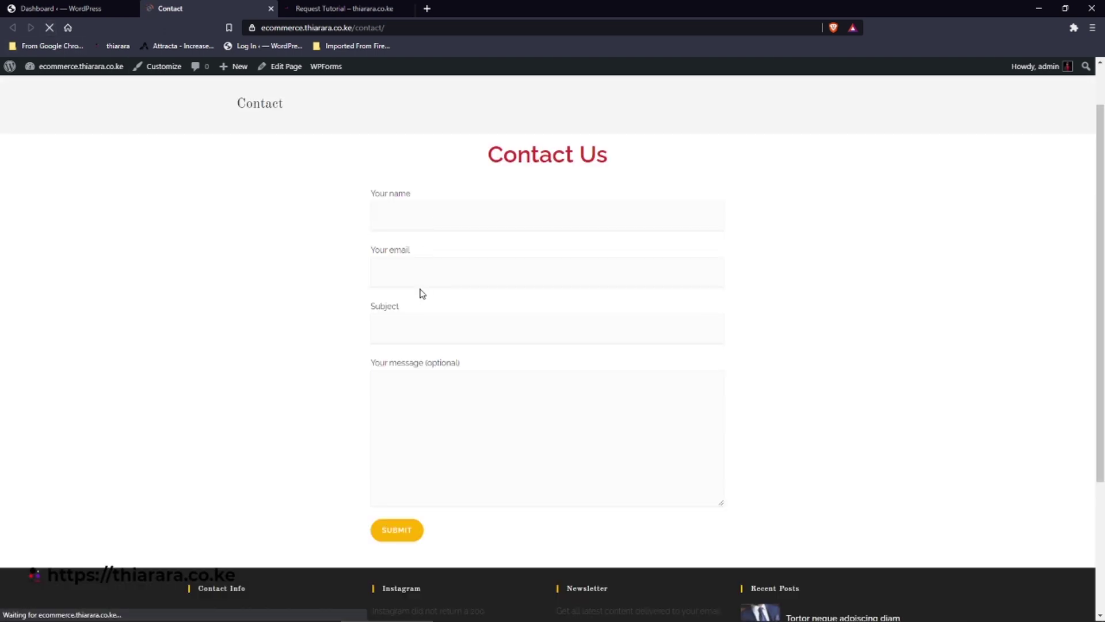
pyautogui.scroll(-1, 409, 385)
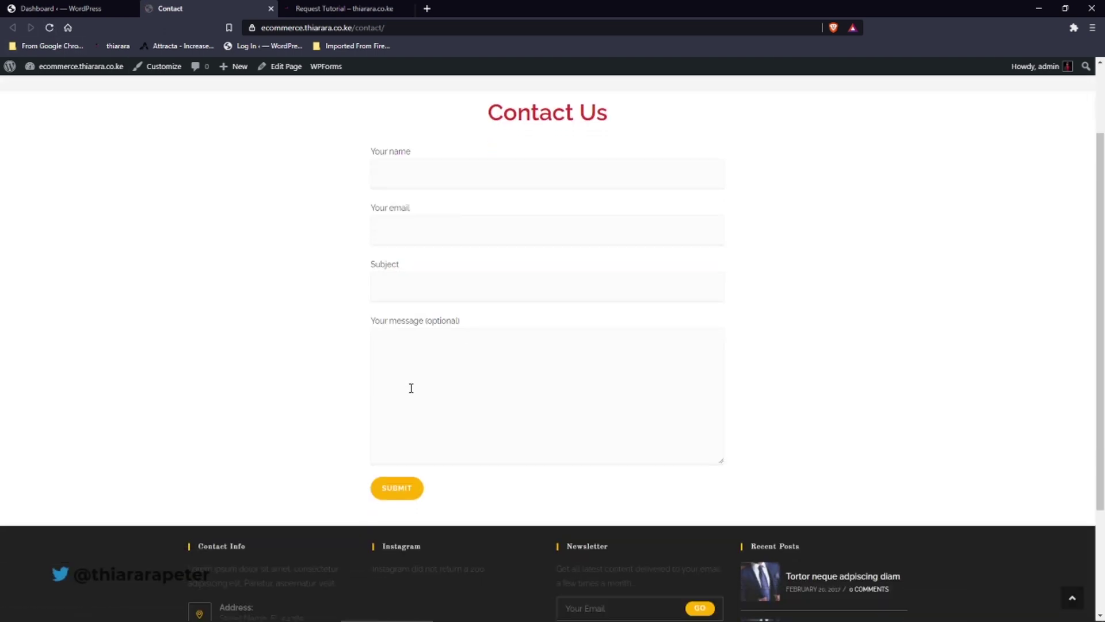
pyautogui.scroll(3, 420, 361)
pyautogui.click(410, 269)
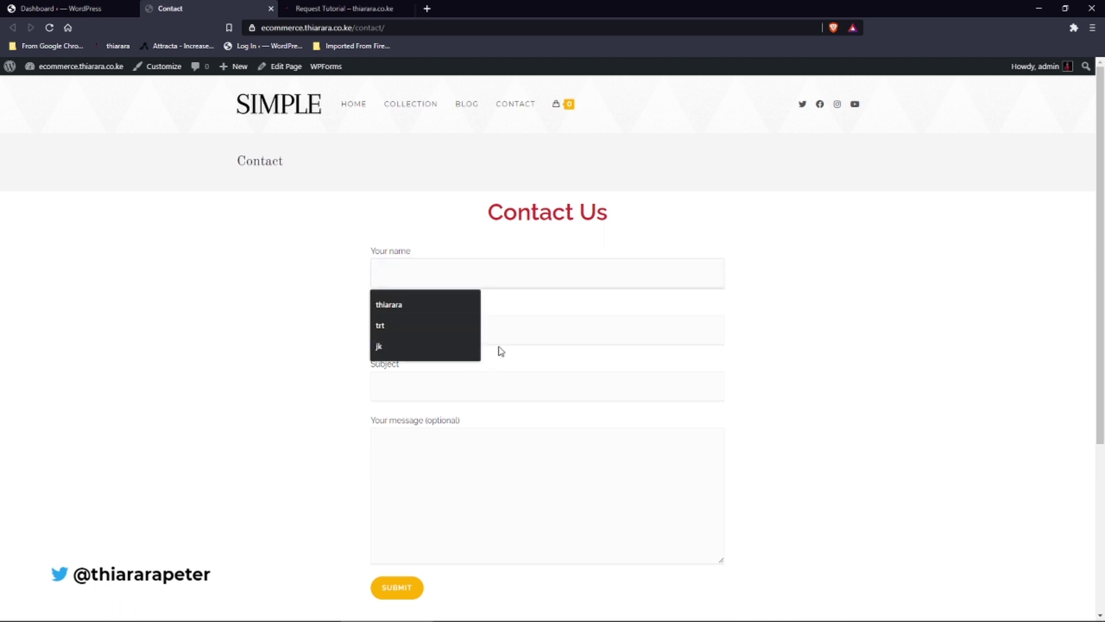
pyautogui.click(481, 361)
pyautogui.click(396, 265)
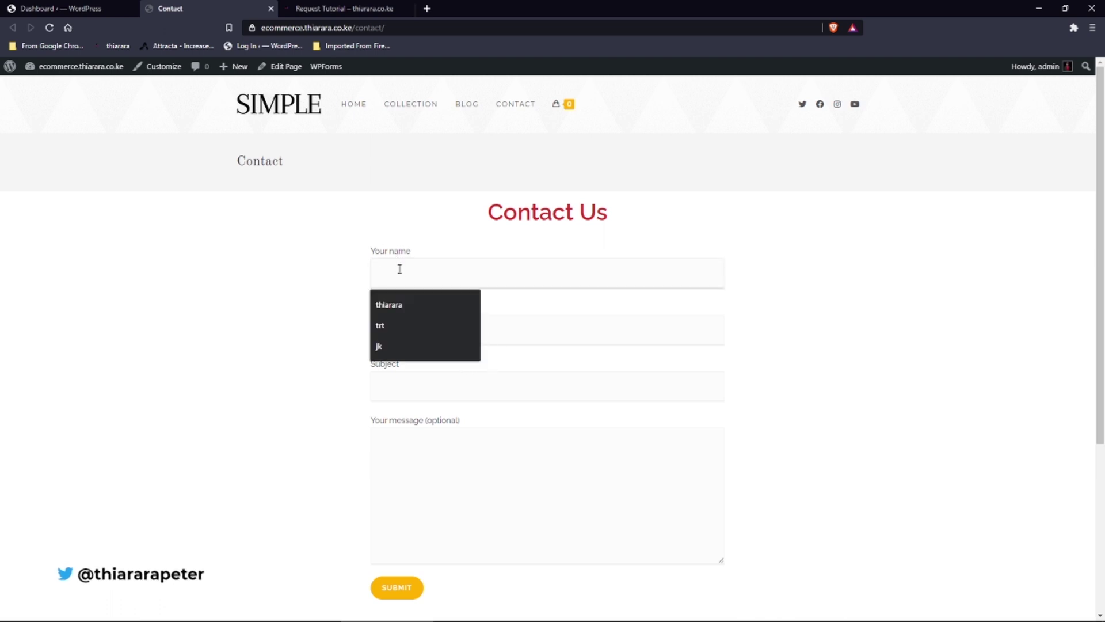
pyautogui.click(512, 334)
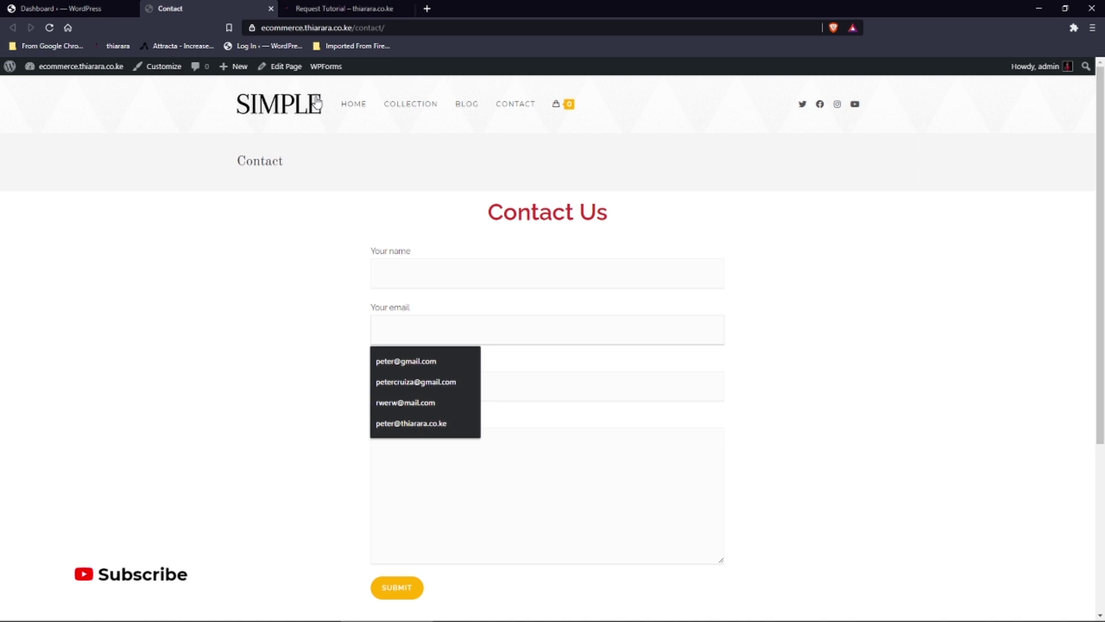
pyautogui.click(311, 9)
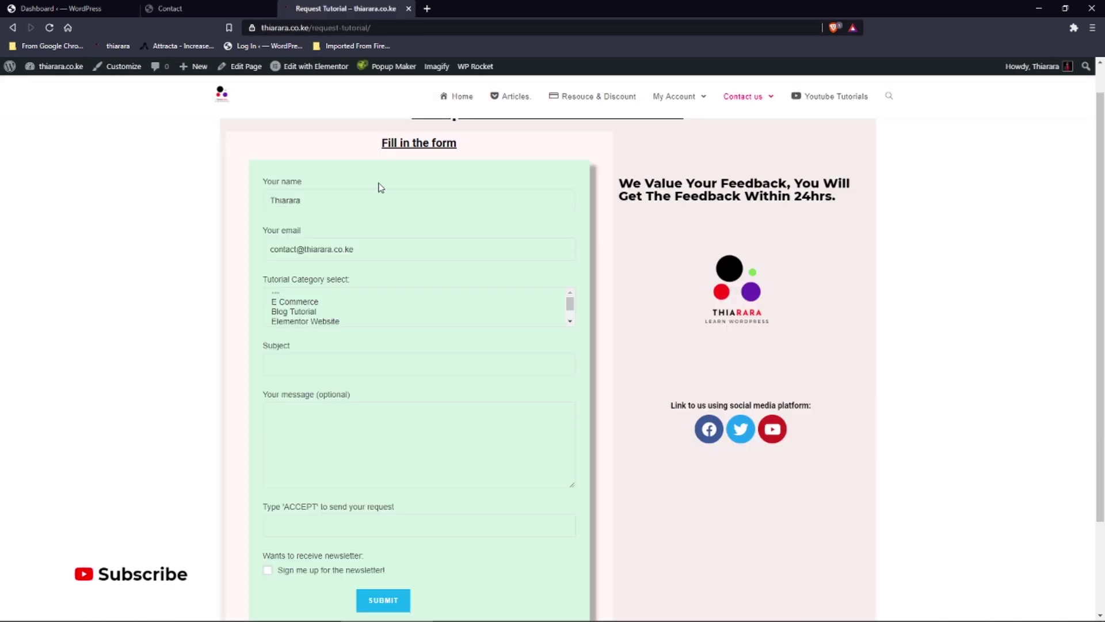
pyautogui.click(55, 30)
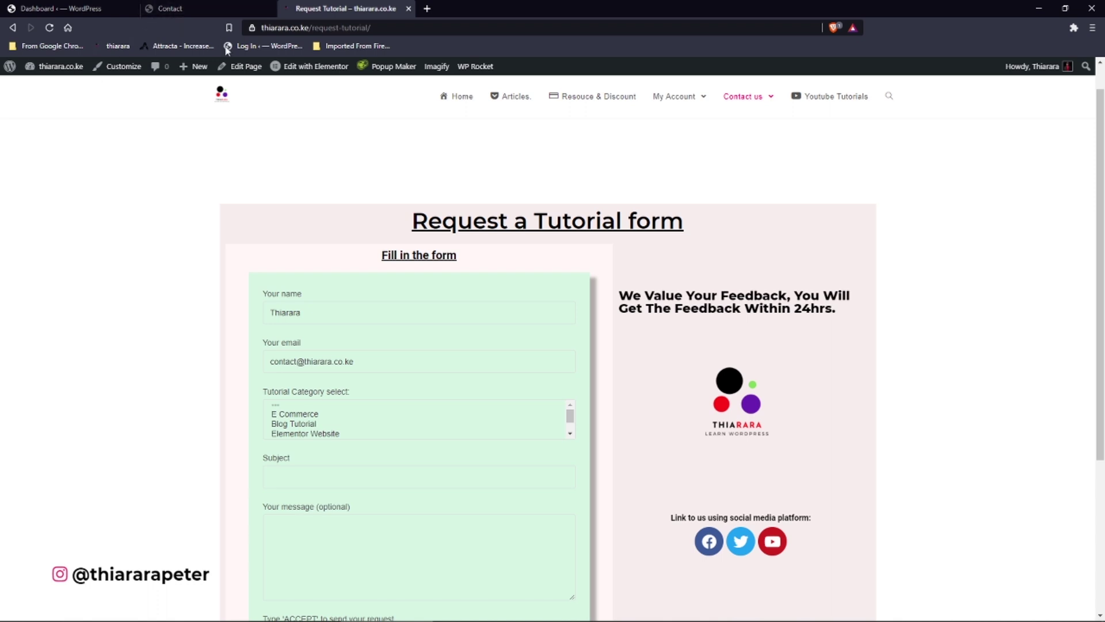
# Go to Contact > Contact Forms on the ecommerce dashboard and edit Contact form 1
pyautogui.click(68, 9)
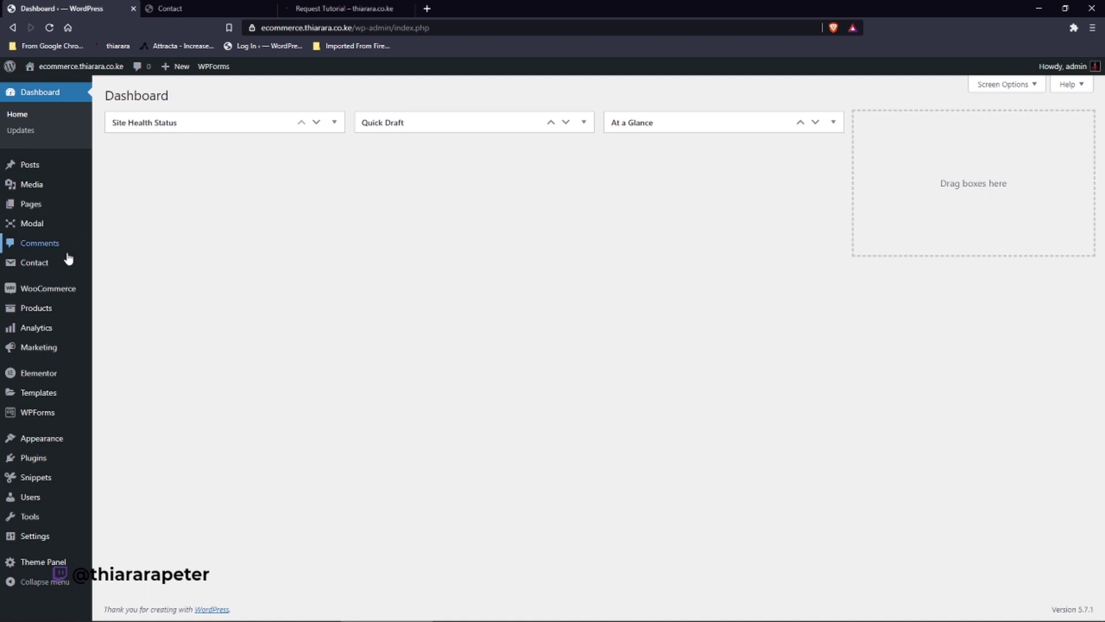
pyautogui.moveTo(37, 264)
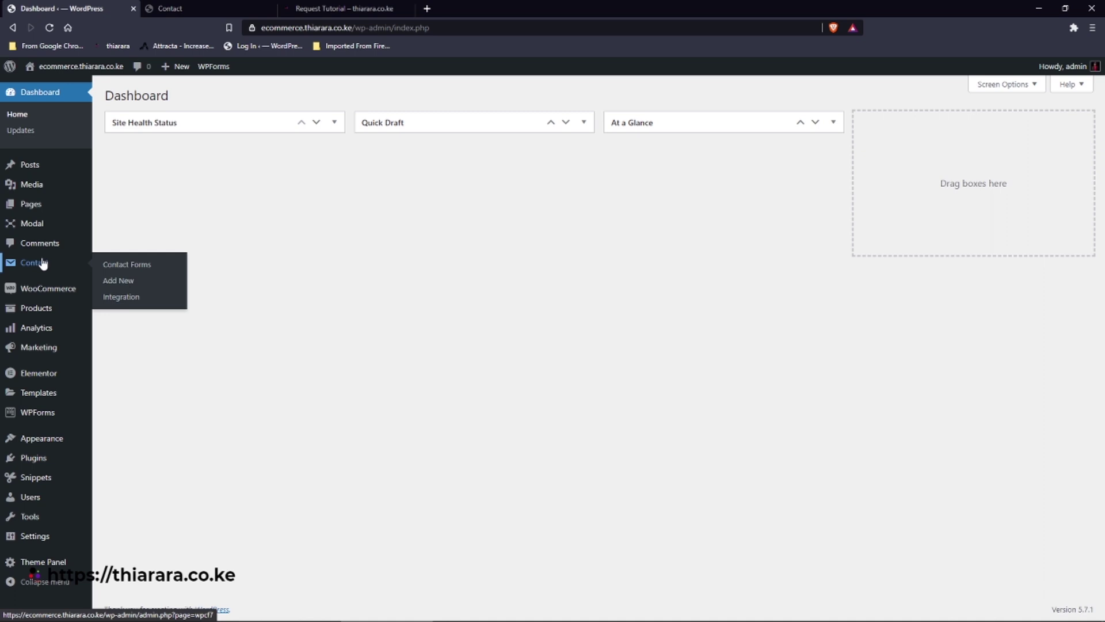
pyautogui.click(123, 266)
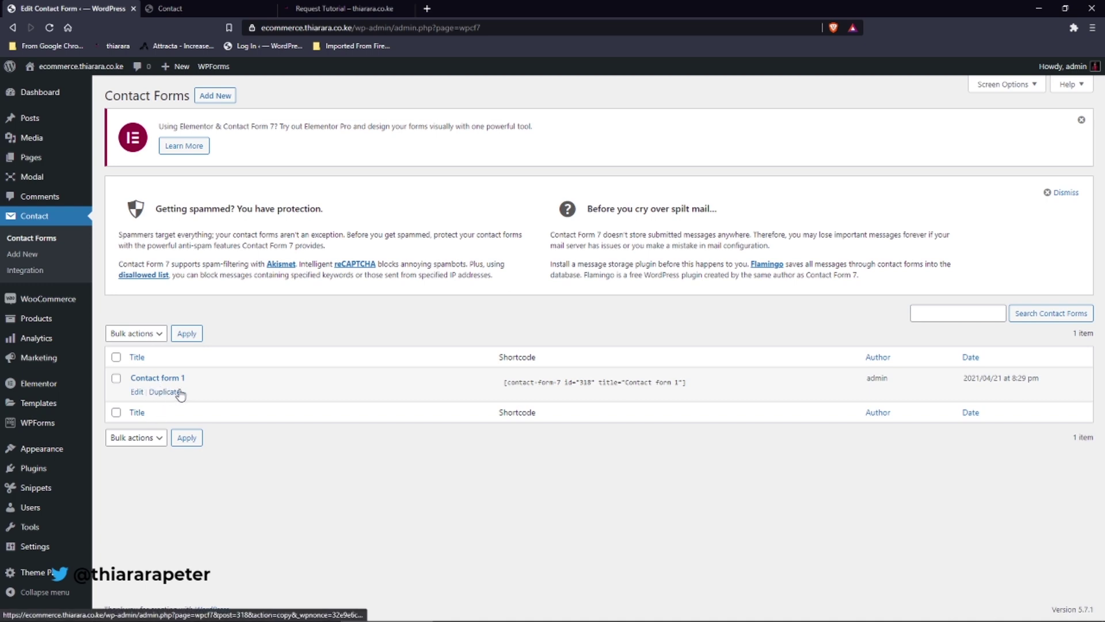
pyautogui.moveTo(199, 378); pyautogui.dragTo(112, 380)
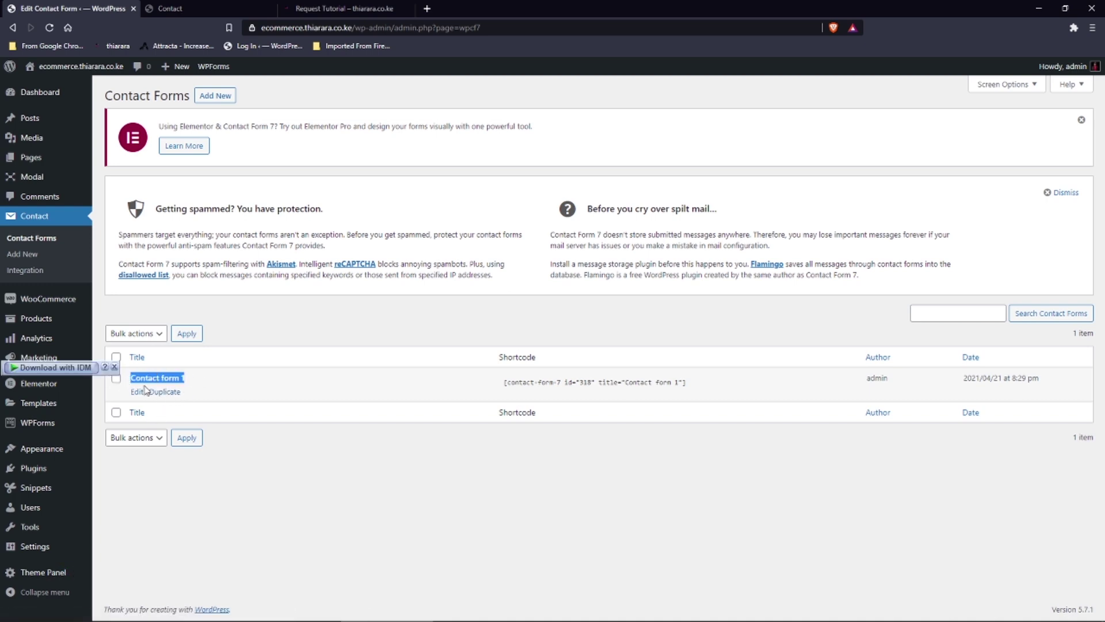
pyautogui.click(219, 501)
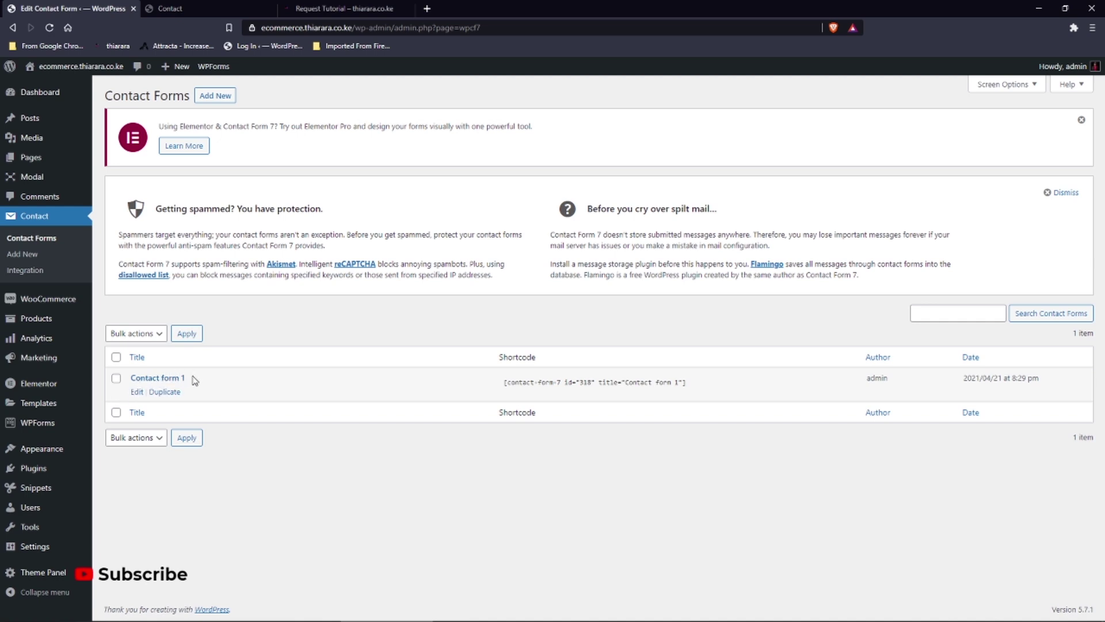
pyautogui.moveTo(194, 380); pyautogui.dragTo(136, 382)
pyautogui.click(137, 392)
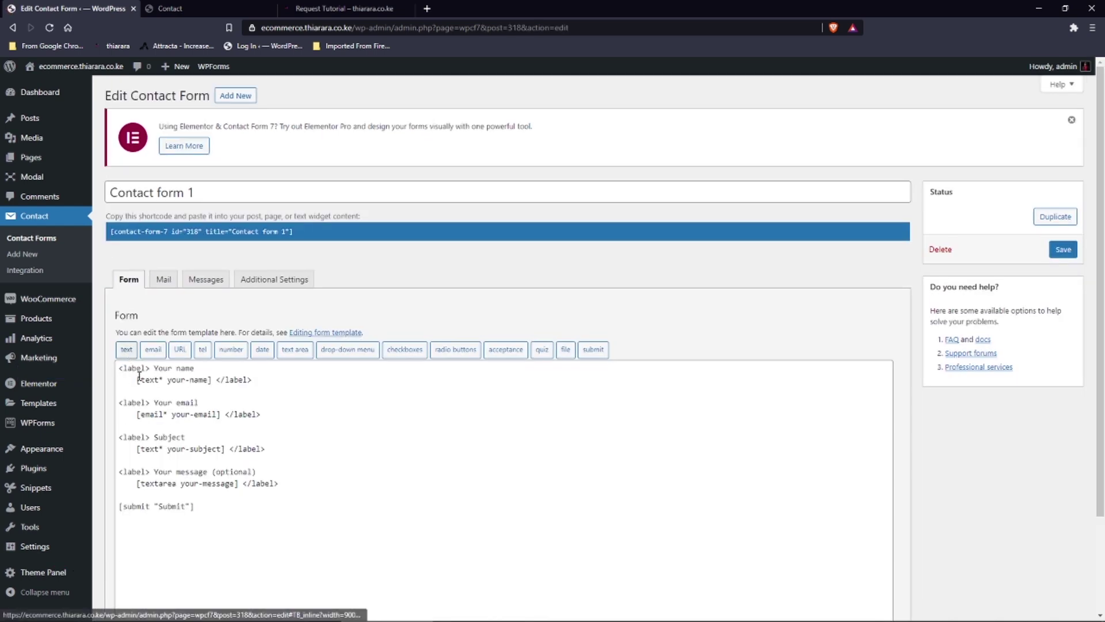
# Replace the name tag with [text* your-name default:user_display_name] and save the form
pyautogui.moveTo(119, 372); pyautogui.dragTo(139, 399)
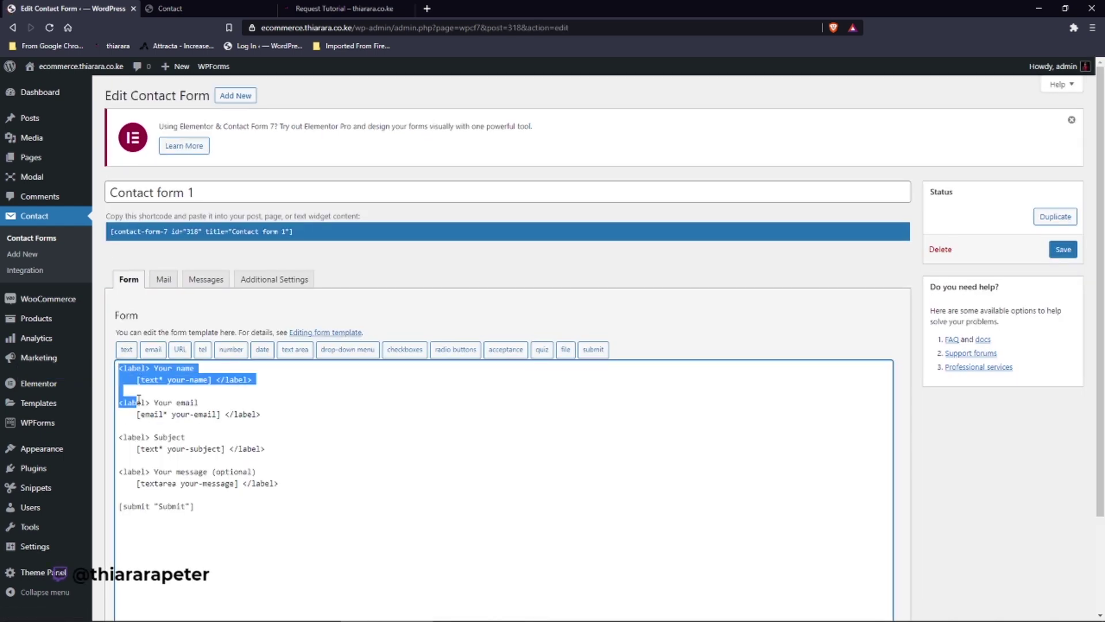
pyautogui.click(268, 389)
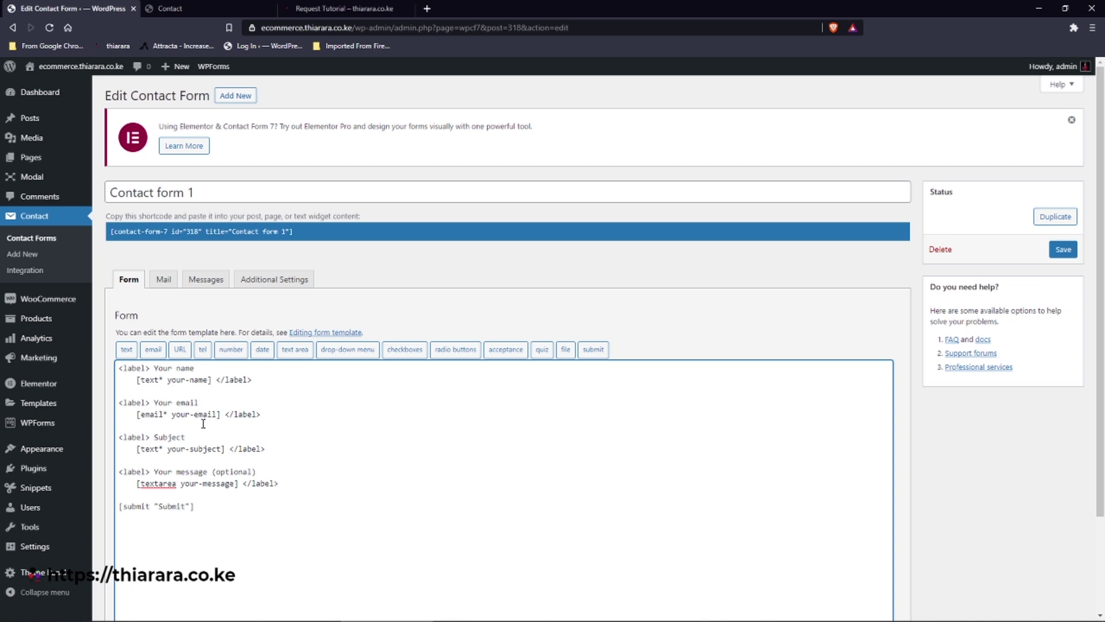
pyautogui.click(215, 381)
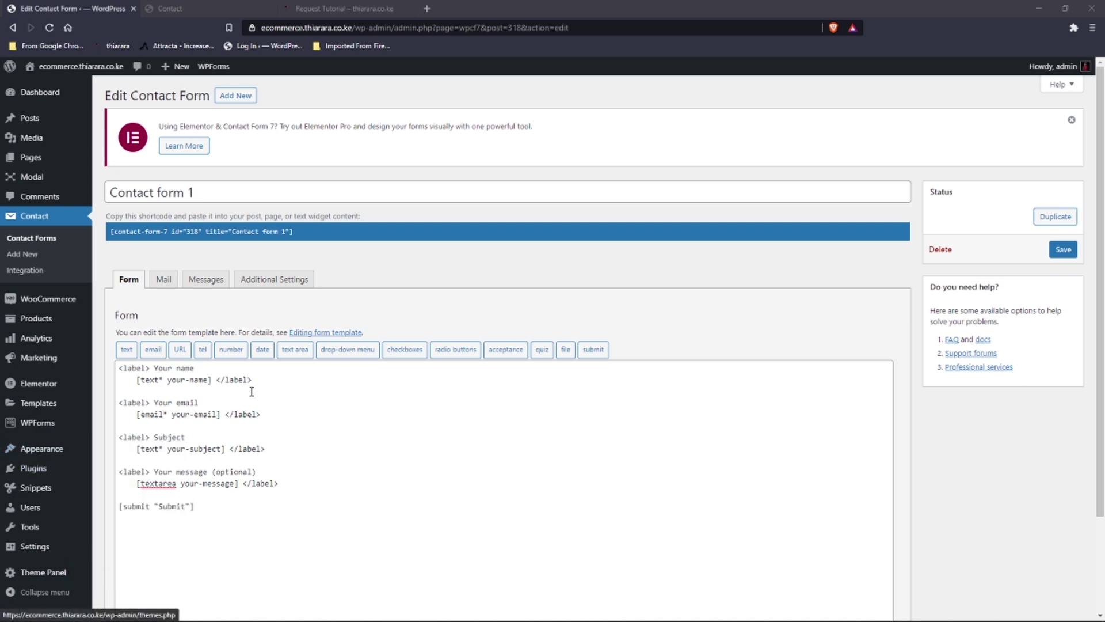
pyautogui.moveTo(212, 380); pyautogui.dragTo(134, 382)
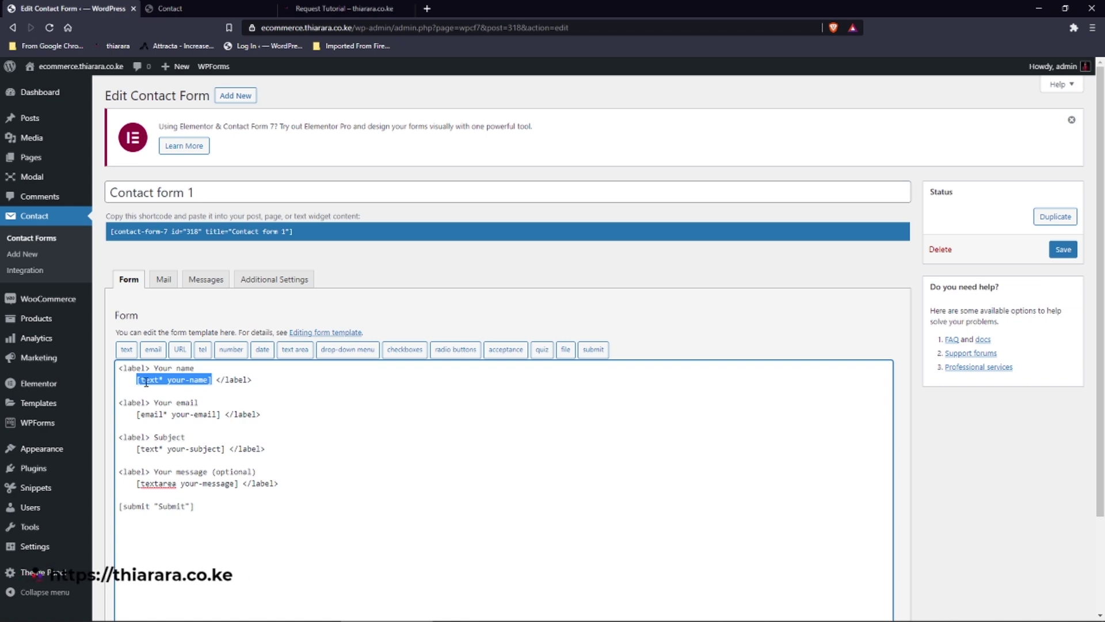
pyautogui.write('[text* your-name default:user_display_name]')
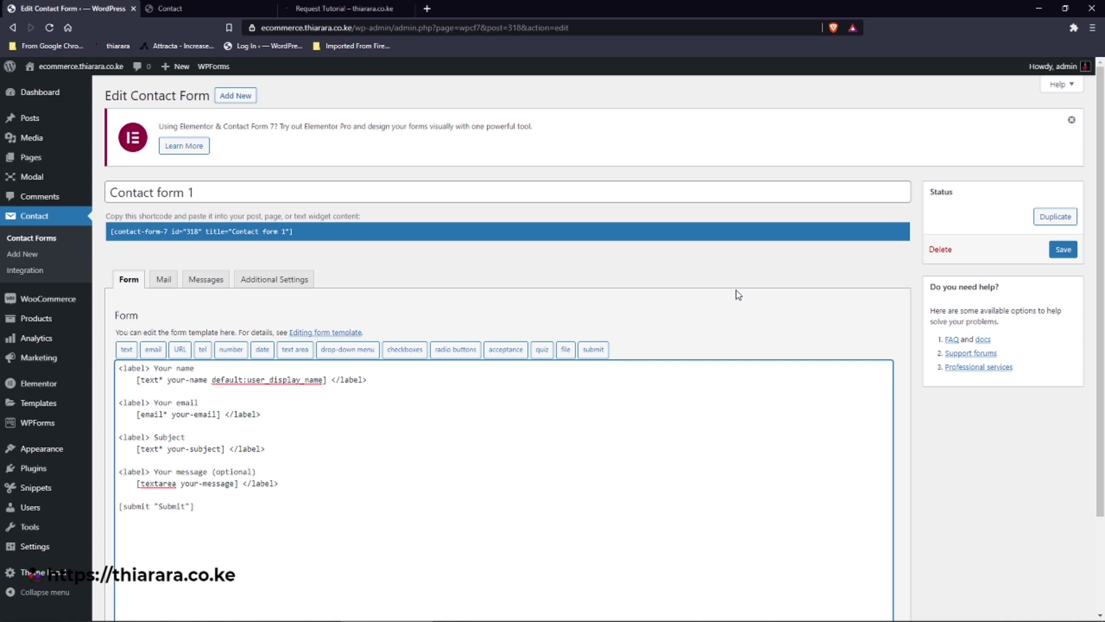
pyautogui.click(1063, 249)
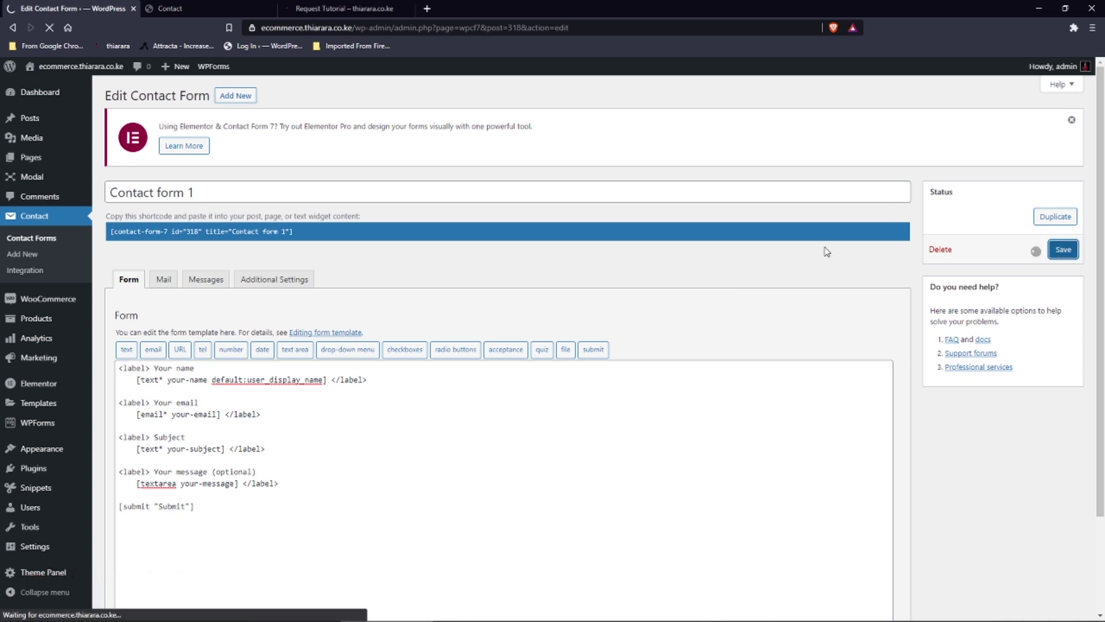
# Reload the front-end Contact page to check the prefilled name, then return to the editor
pyautogui.click(187, 8)
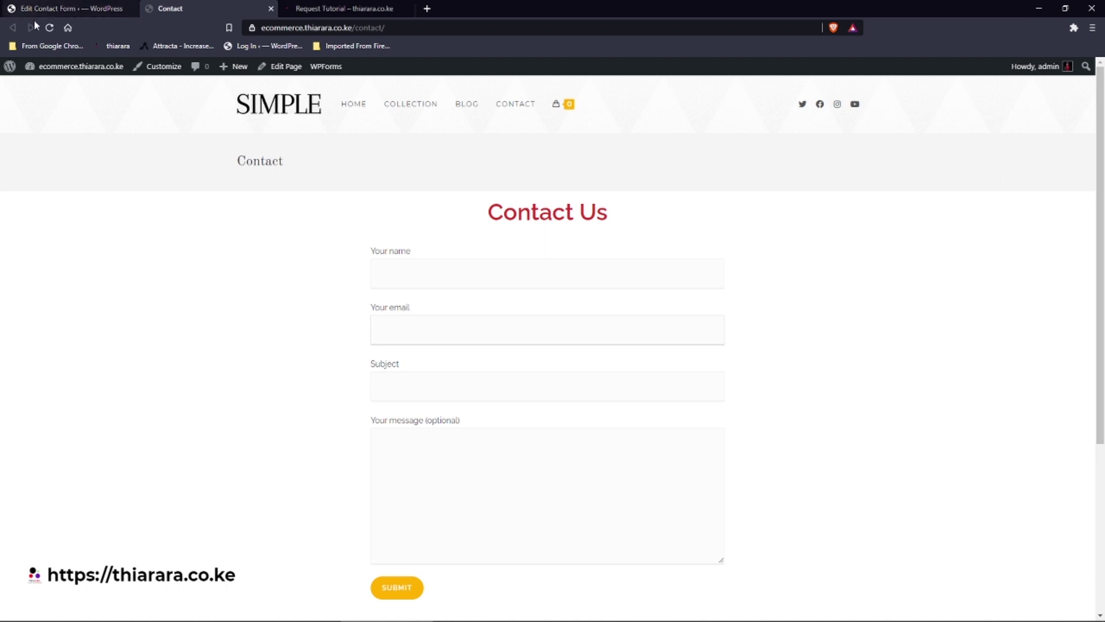
pyautogui.click(51, 27)
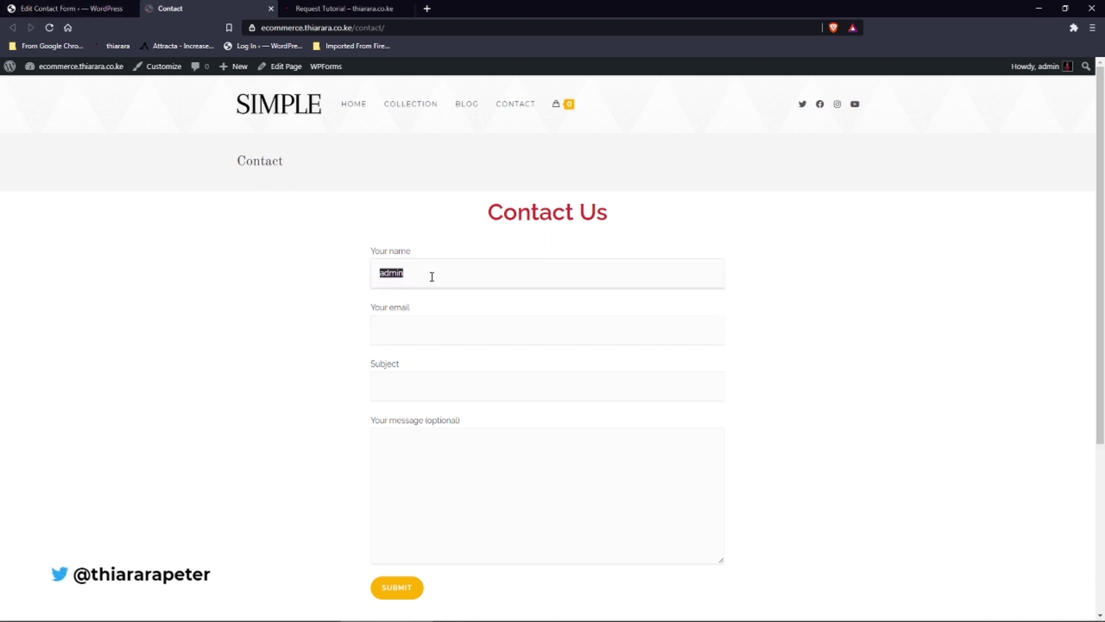
pyautogui.click(416, 334)
pyautogui.click(23, 14)
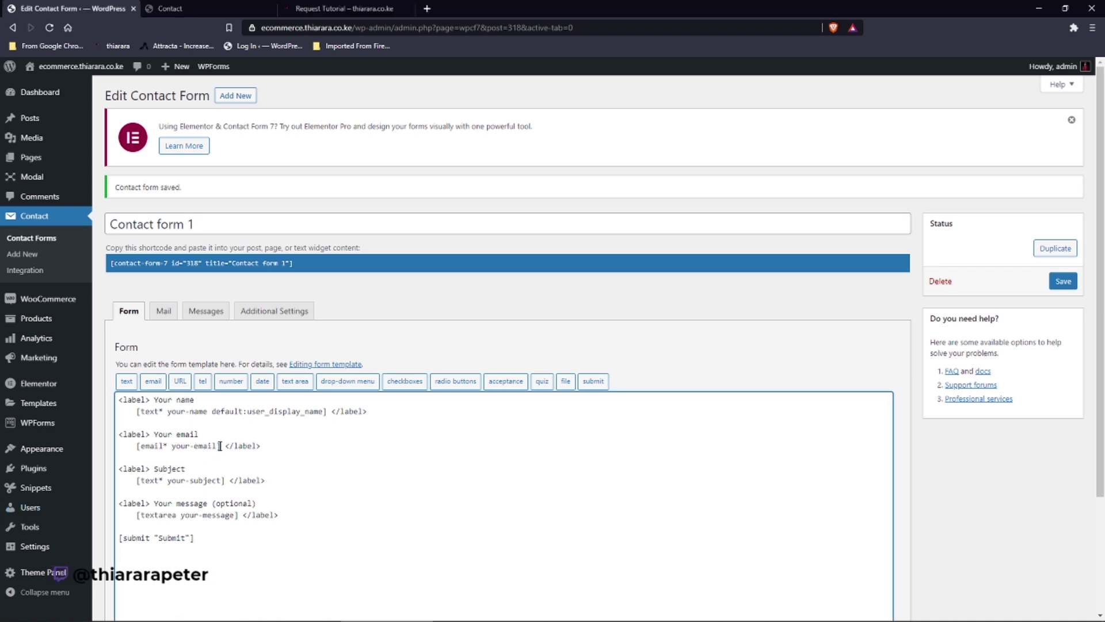
# Replace the email tag with [email* your-email default:user_email] and save the form
pyautogui.moveTo(220, 446); pyautogui.dragTo(138, 451)
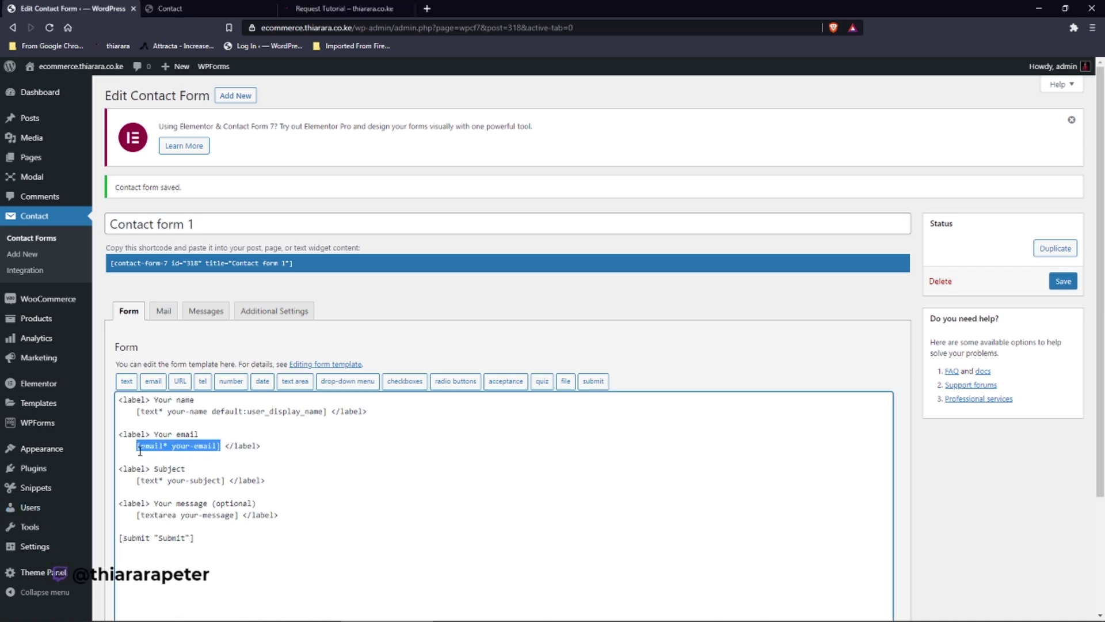
pyautogui.write('[email* your-email default:user_email]')
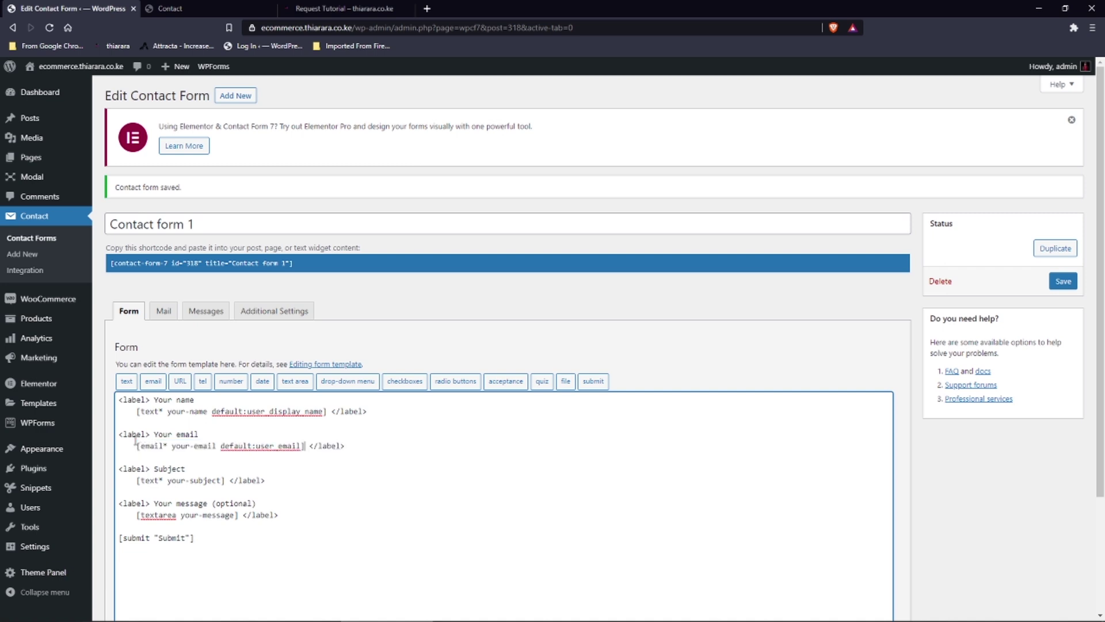
pyautogui.click(1063, 281)
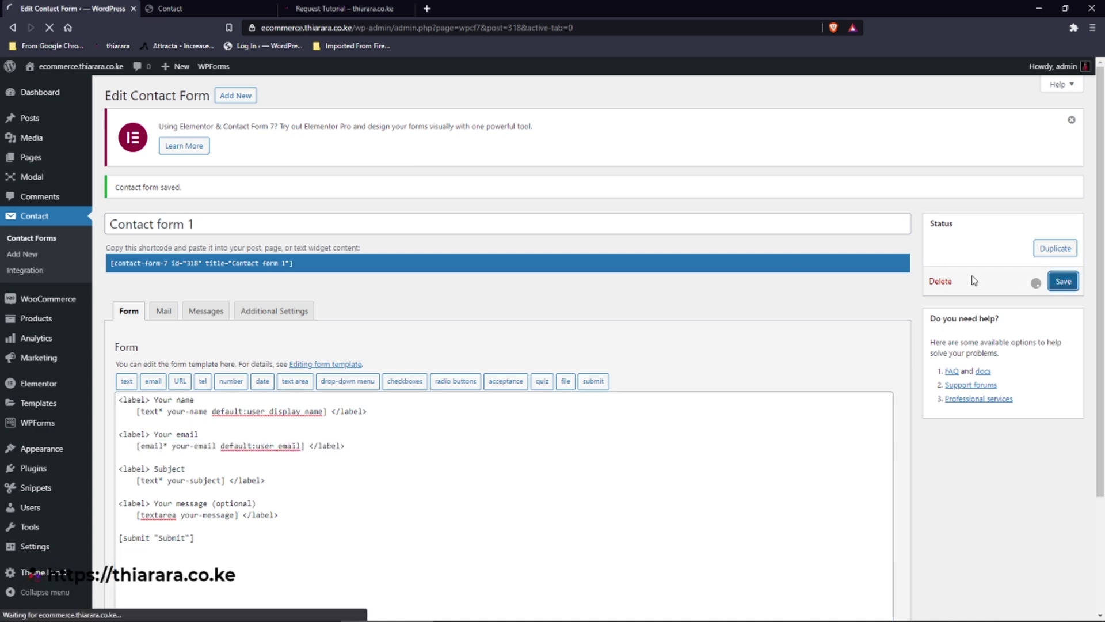
# View the Contact page's prefilled name and email, then go back to the form editor
pyautogui.click(240, 11)
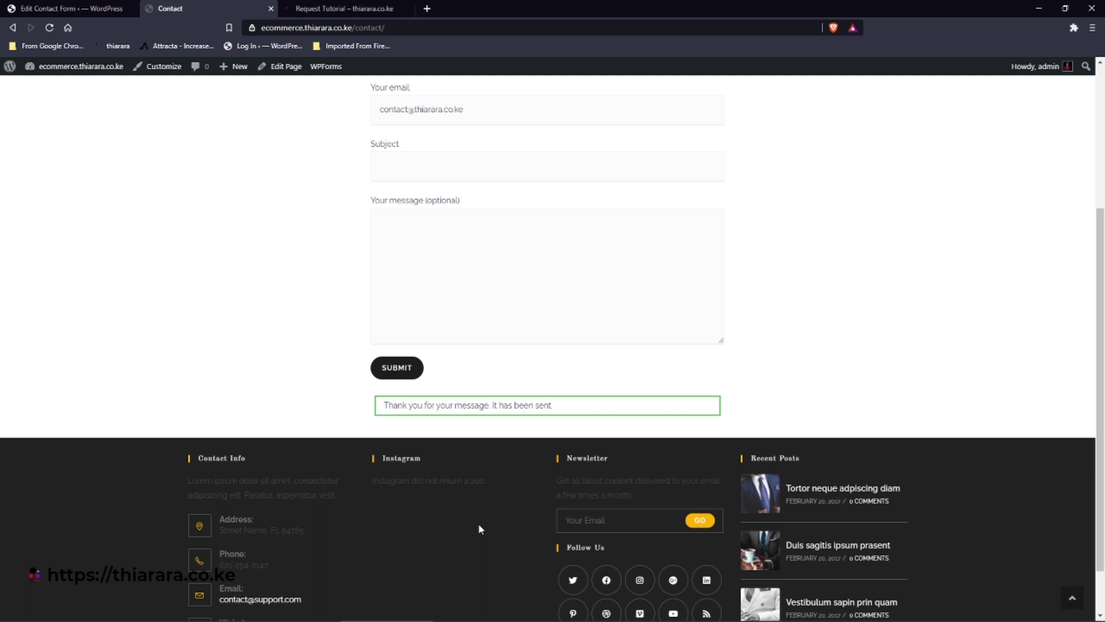
pyautogui.scroll(2, 531, 391)
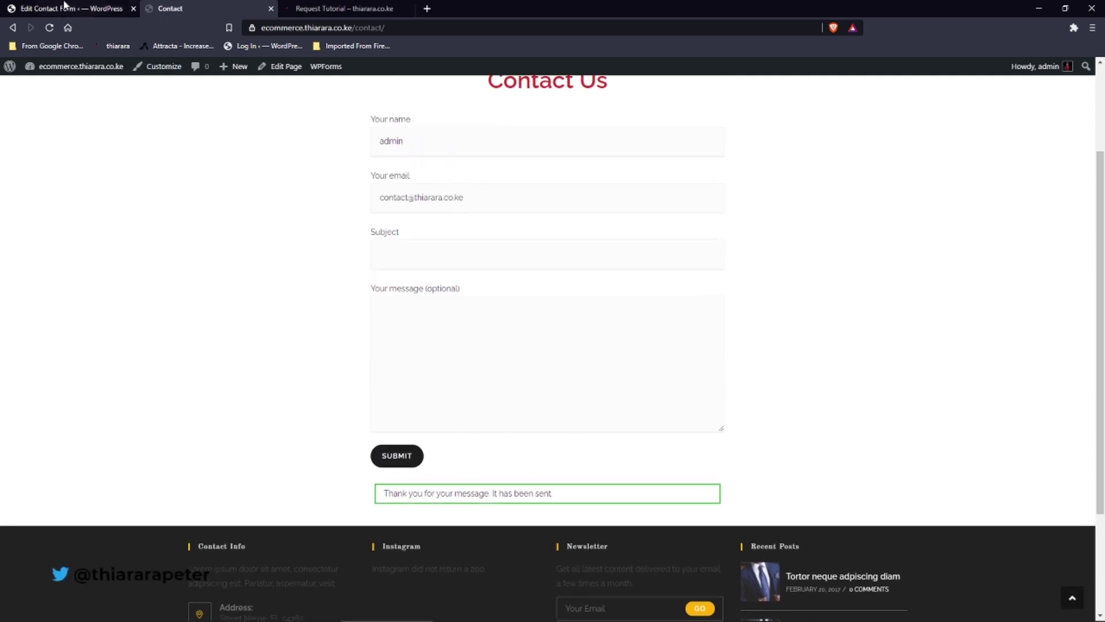
pyautogui.click(72, 8)
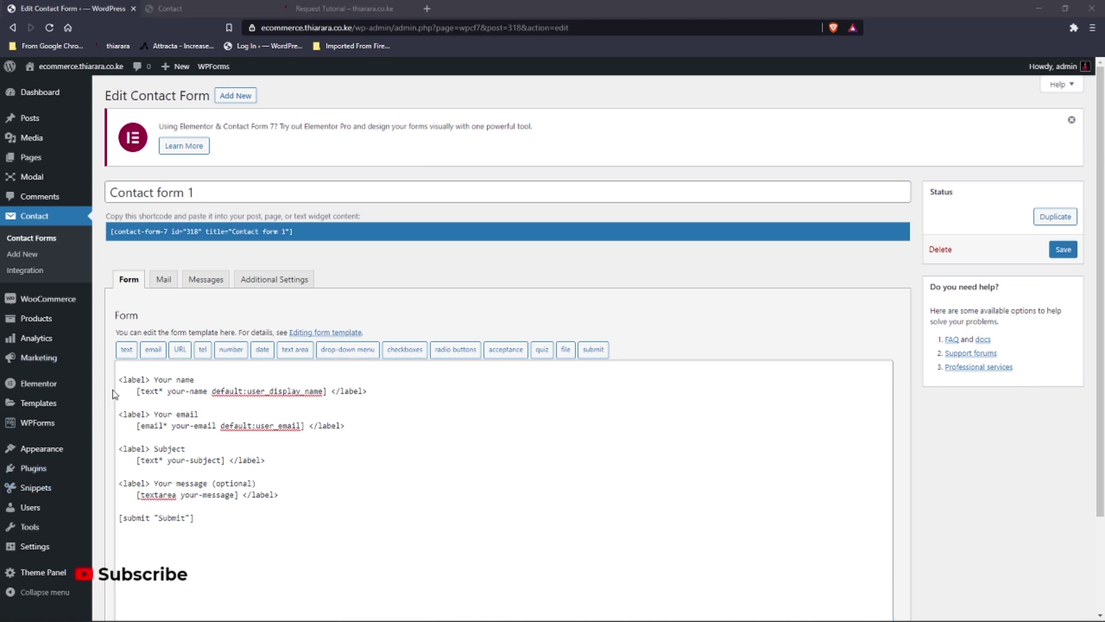
# Paste the wpcf7mailsent redirect script atop the template and remove example.com from its URL
pyautogui.click(125, 367)
pyautogui.press('Return')
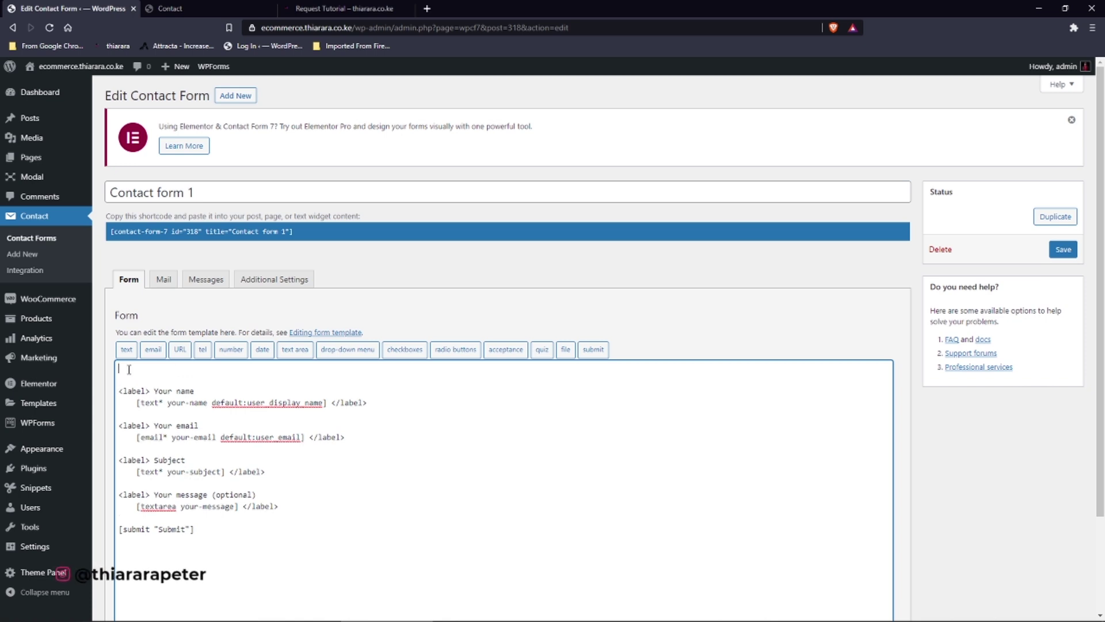
pyautogui.write("<script> document.addEventListener( 'wpcf7mailsent', function( event ) {   location = 'http://example.com/'; }, false ); </script>")
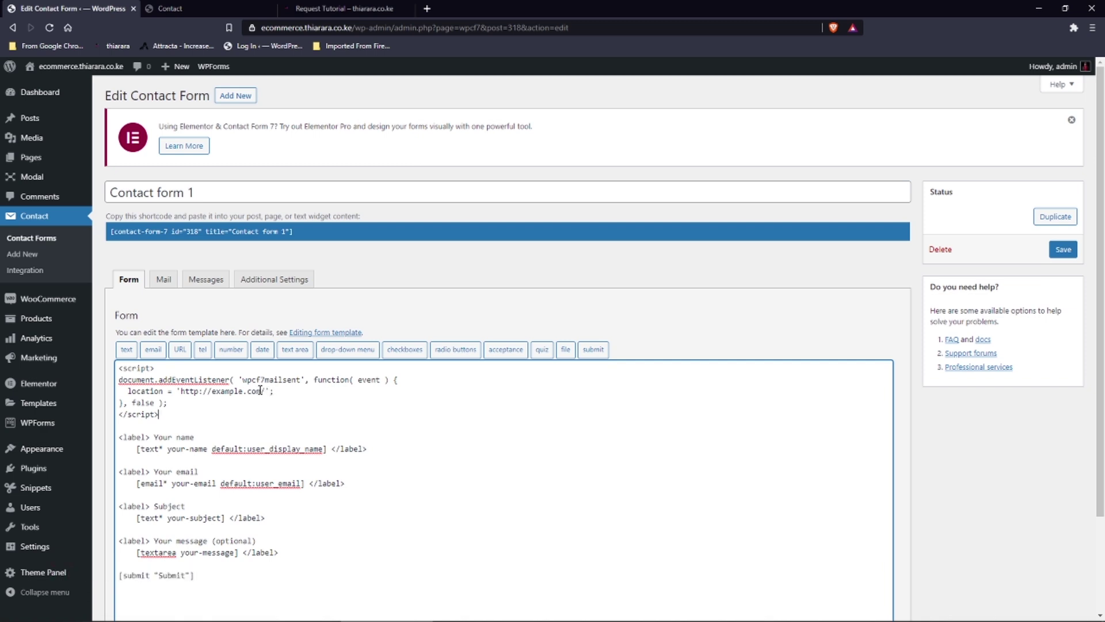
pyautogui.moveTo(260, 391); pyautogui.dragTo(213, 395)
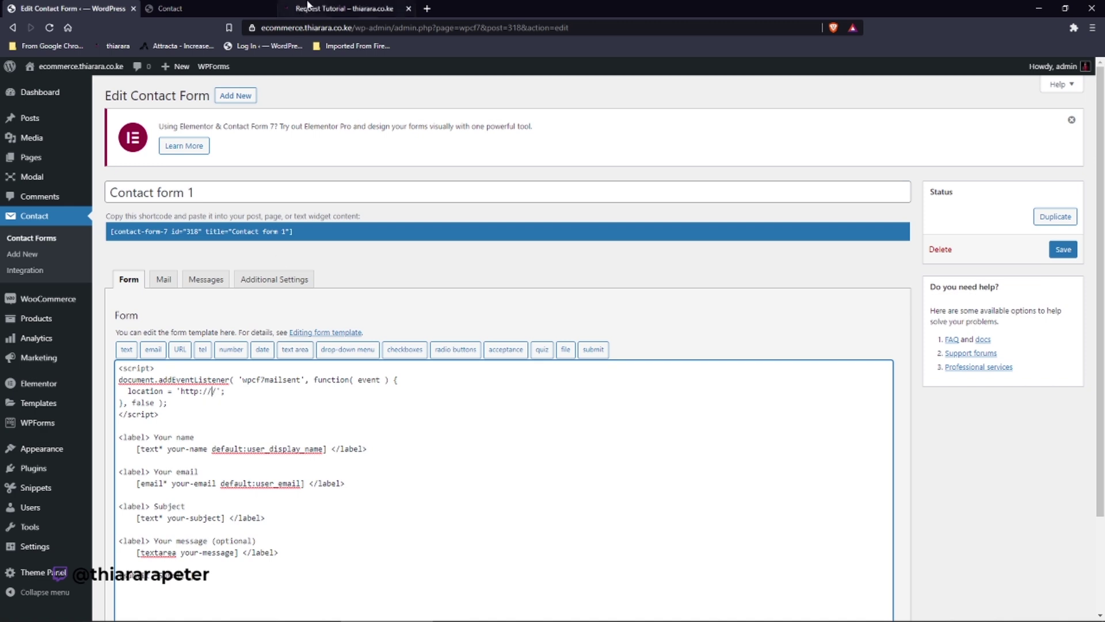
# Copy the site's home page address from the front-end Contact tab
pyautogui.click(173, 8)
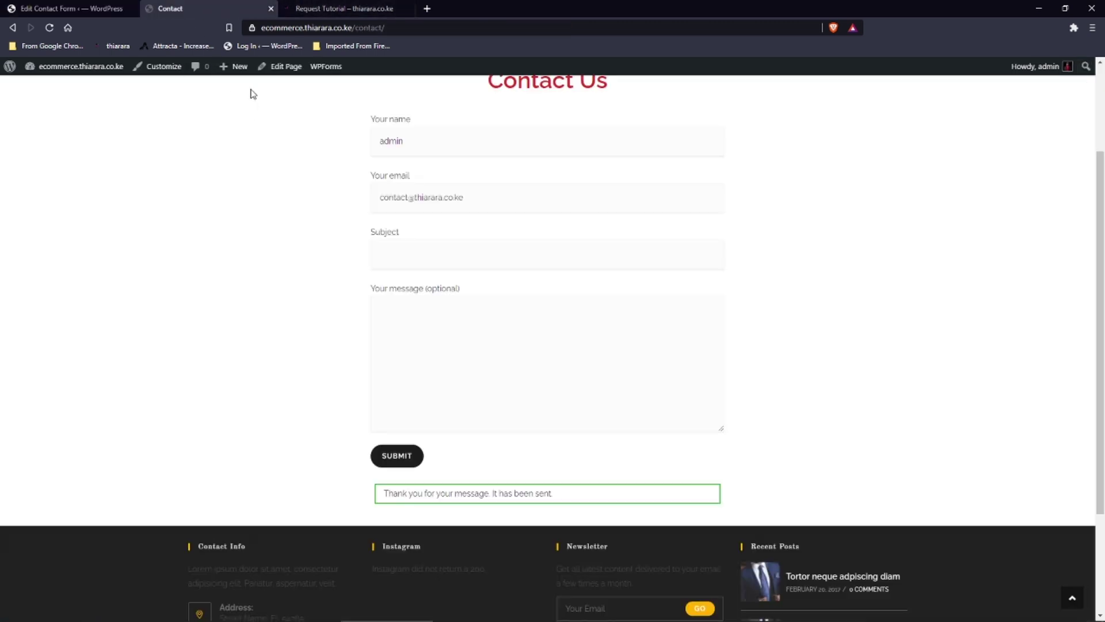
pyautogui.moveTo(73, 74)
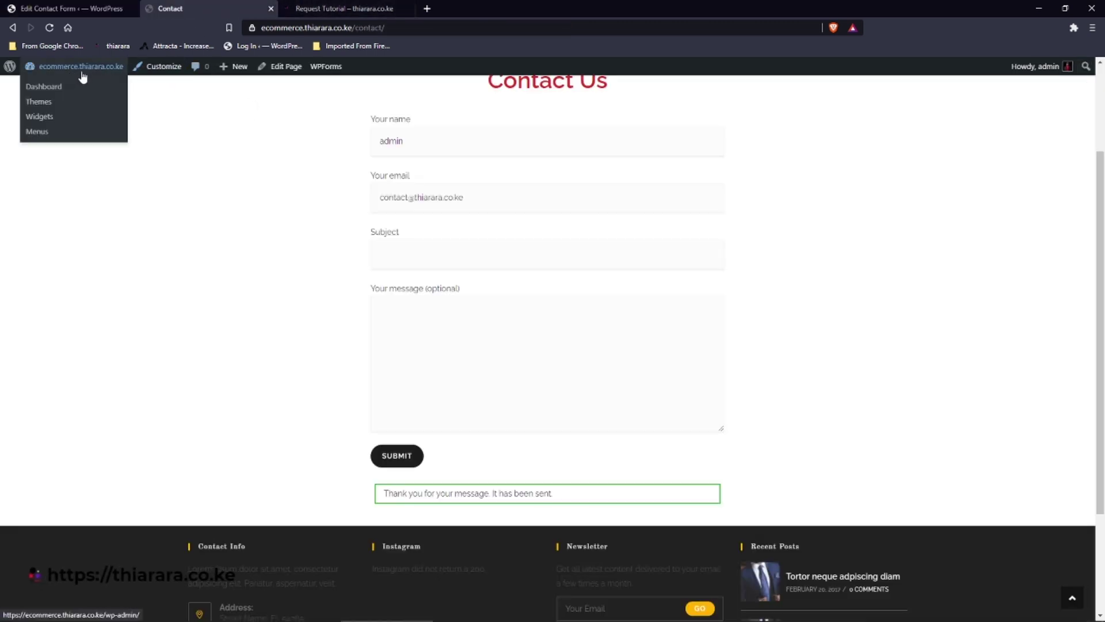
pyautogui.scroll(1, 395, 176)
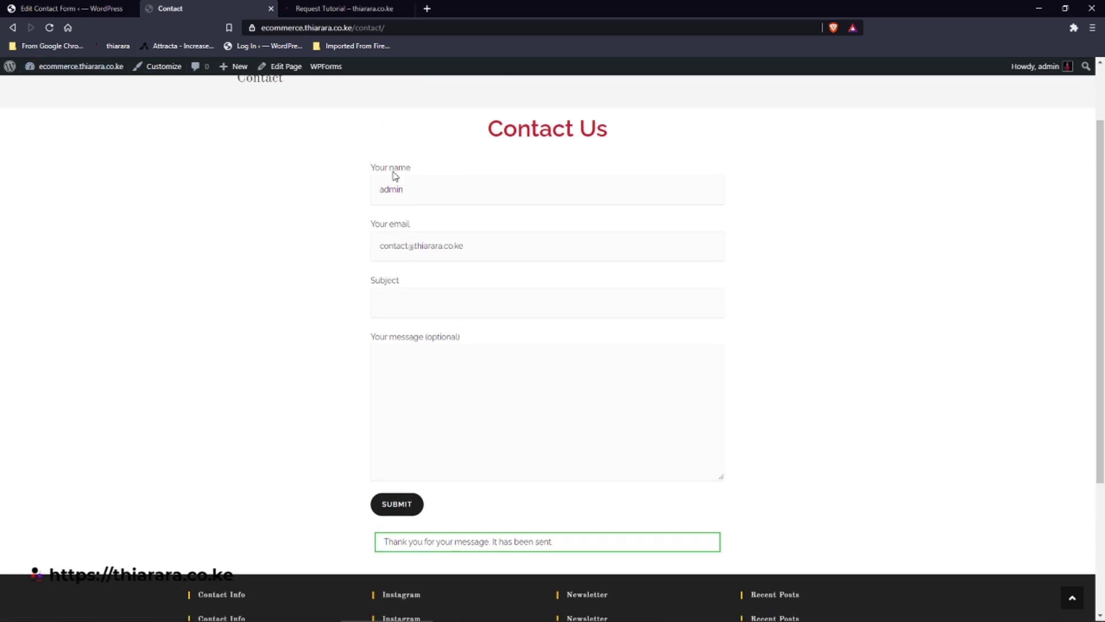
pyautogui.scroll(2, 395, 176)
pyautogui.click(343, 105)
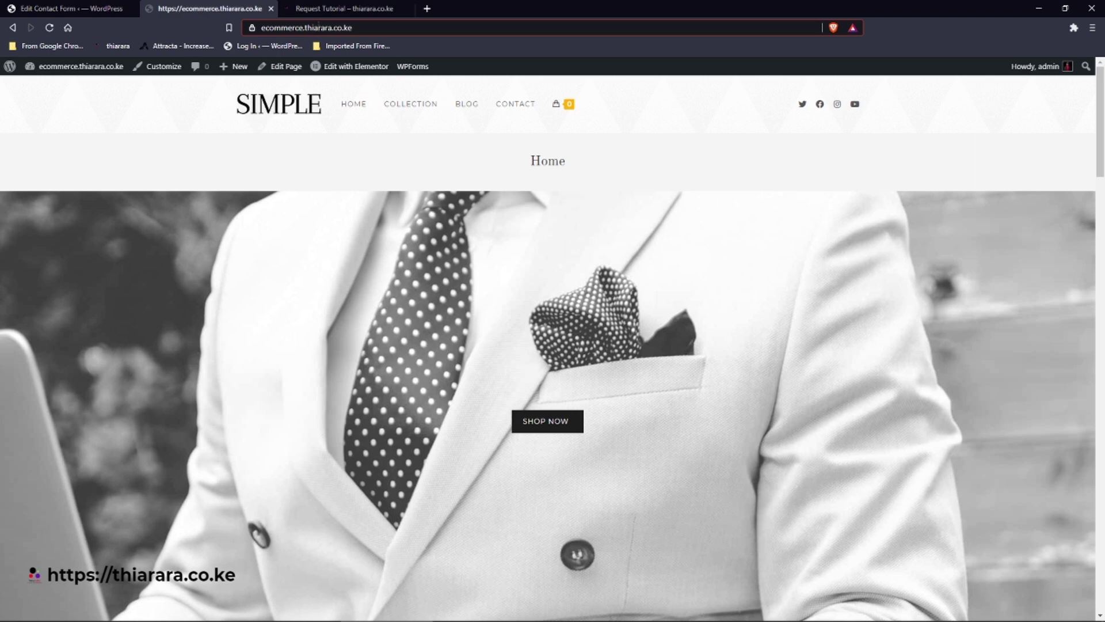
pyautogui.rightClick(317, 26)
pyautogui.hotkey('ctrl', 'c')
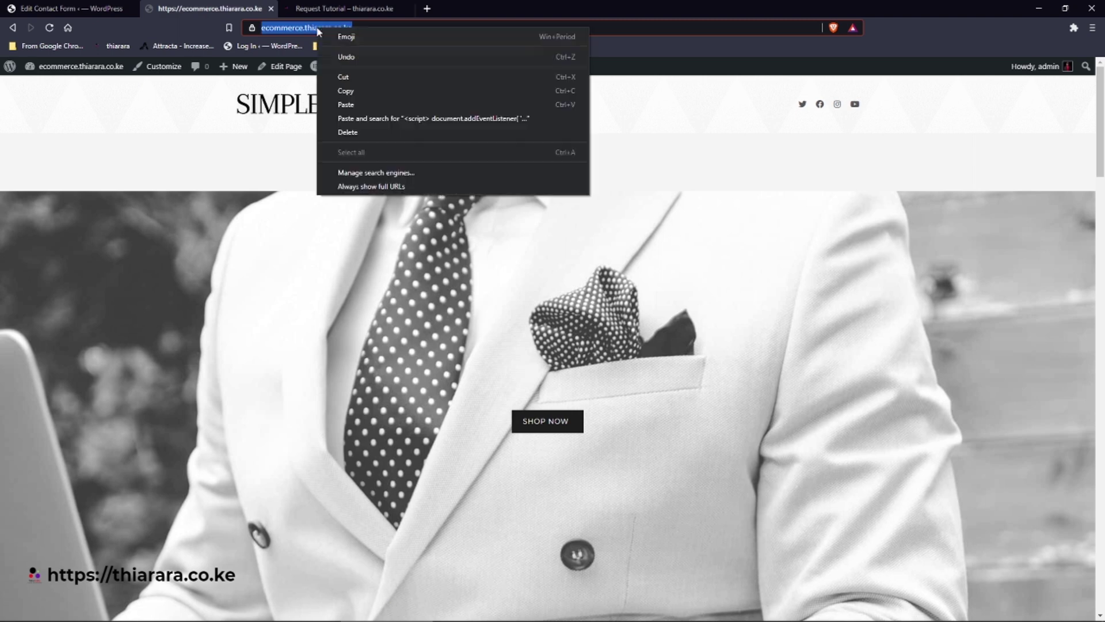
pyautogui.click(345, 90)
# Paste the home address into the redirect location and save Contact form 1
pyautogui.click(72, 8)
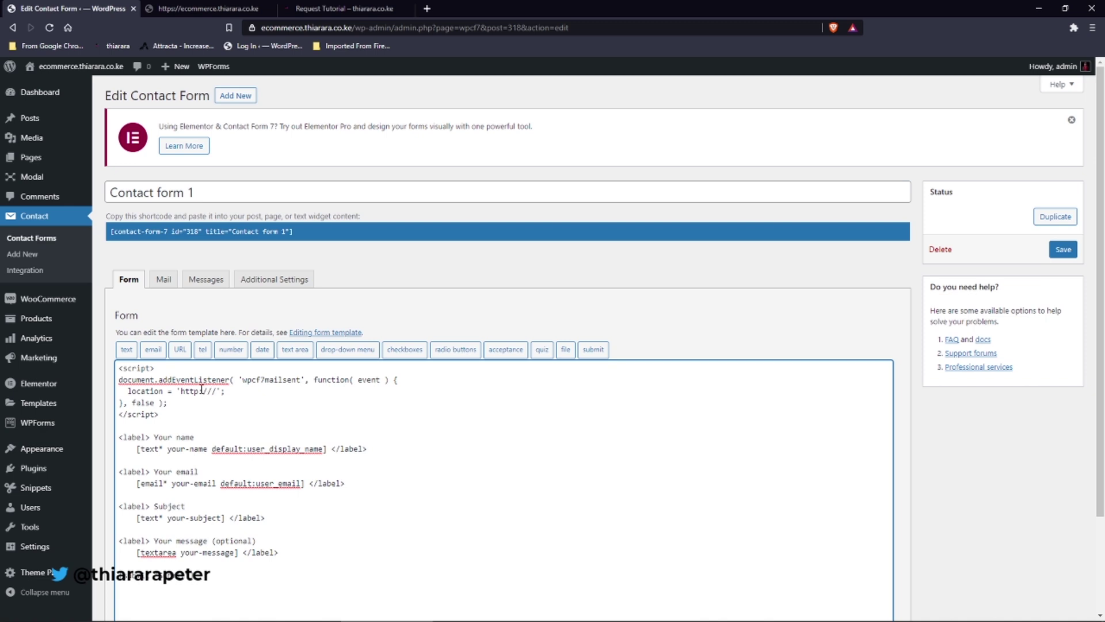
pyautogui.hotkey('ctrl', 'v')
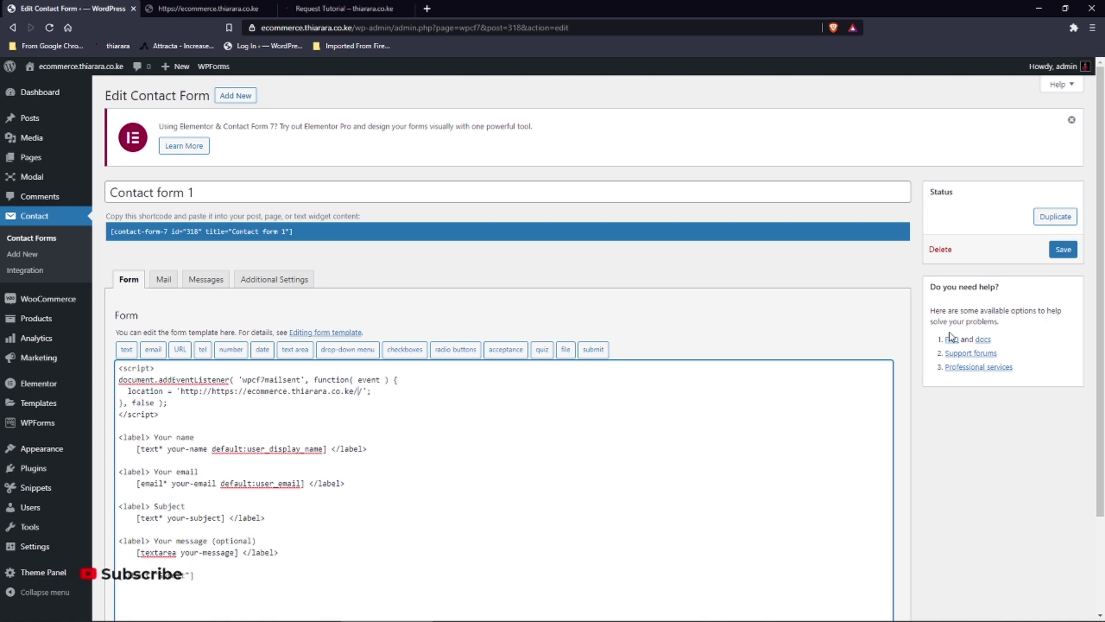
pyautogui.click(1064, 251)
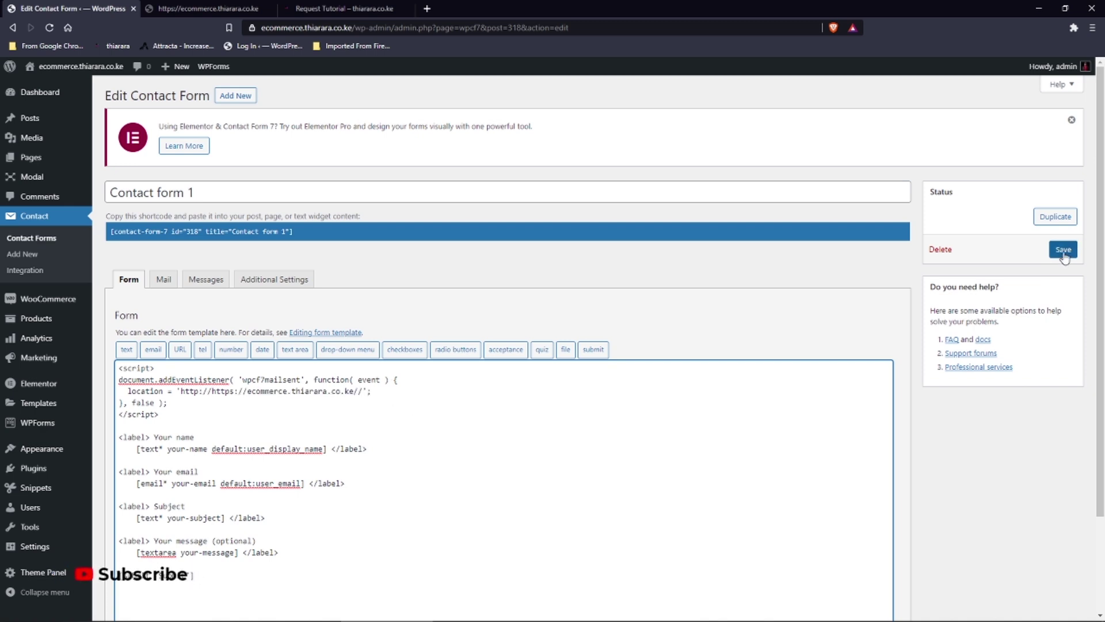
pyautogui.click(1064, 251)
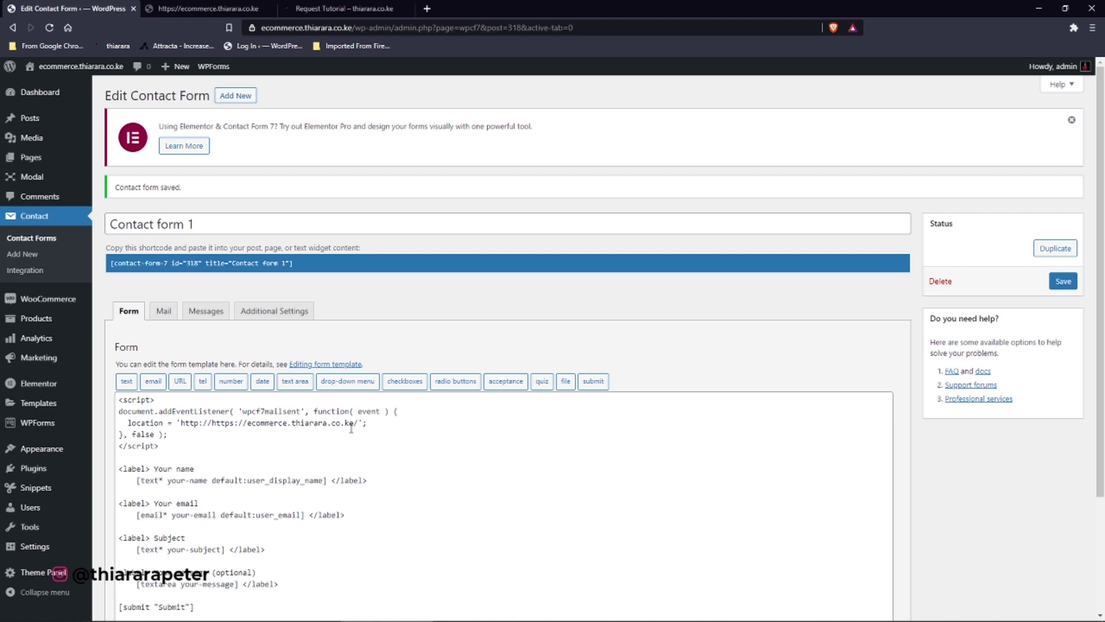
# Send a test message from the live Contact page with Subject 'test'
pyautogui.click(360, 423)
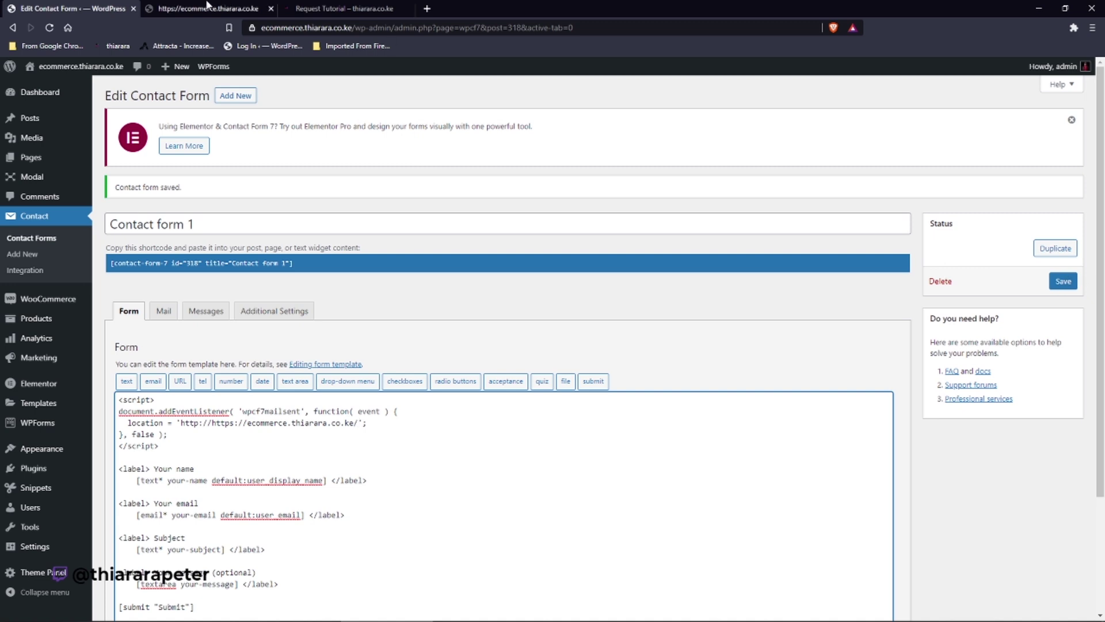
pyautogui.click(206, 7)
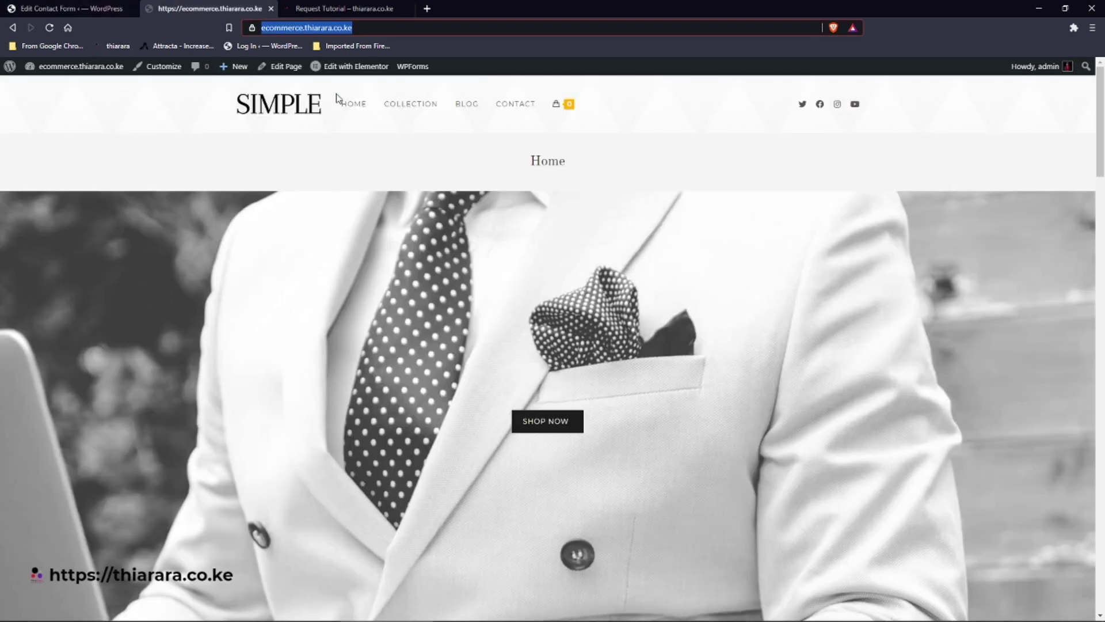
pyautogui.click(508, 110)
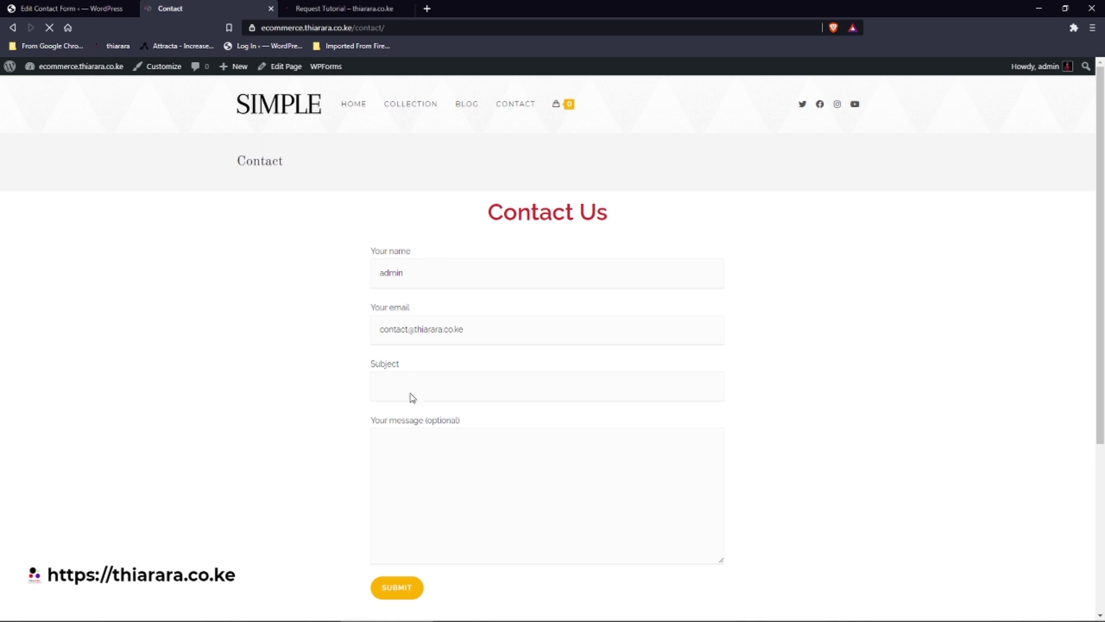
pyautogui.click(412, 387)
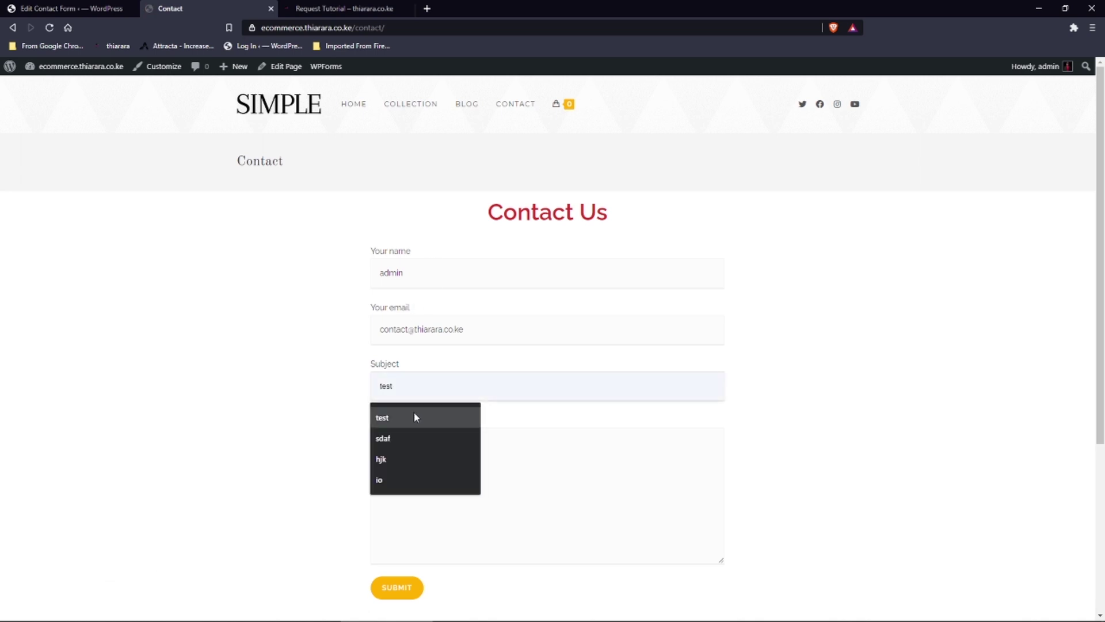
pyautogui.click(413, 413)
pyautogui.click(413, 444)
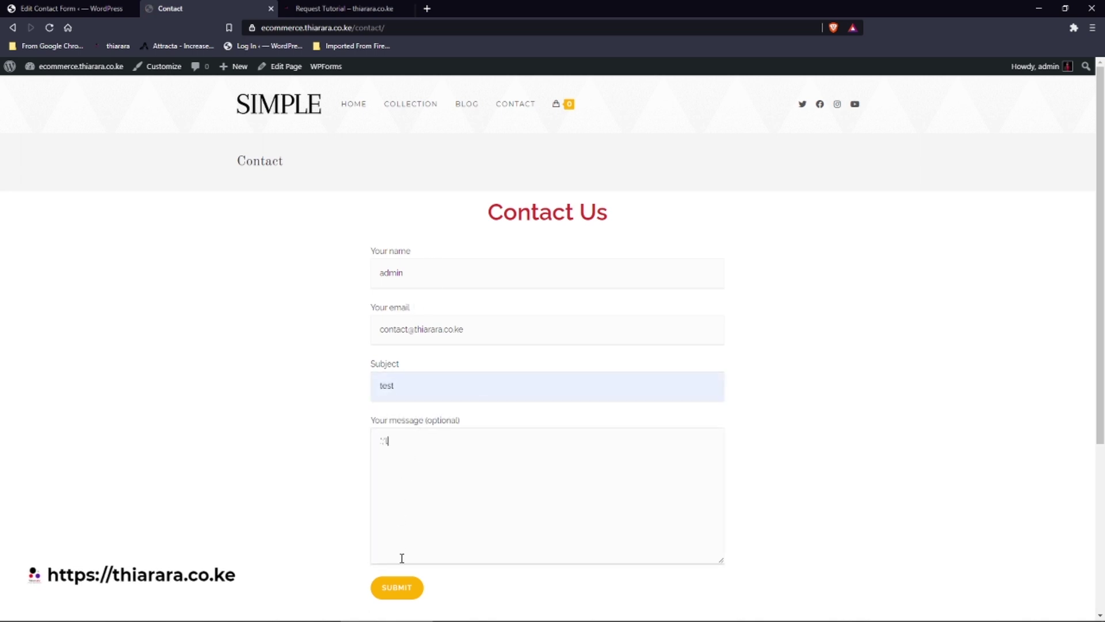
pyautogui.click(402, 592)
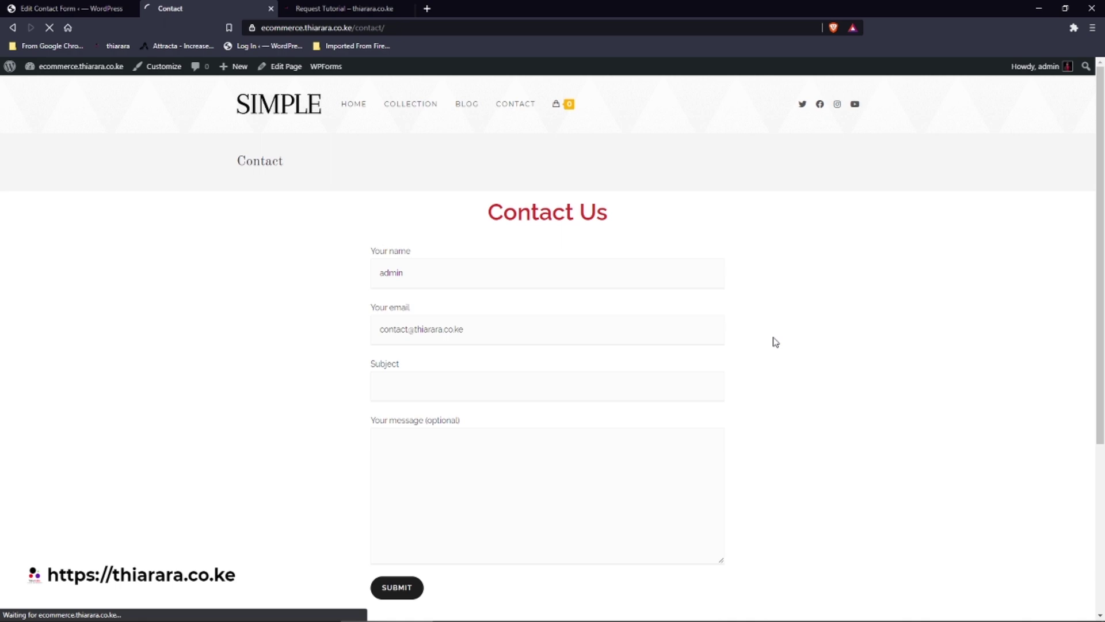
# Confirm the redirect landed on the home page, dismiss the mail notification, and return to the form editor
pyautogui.scroll(-3, 333, 186)
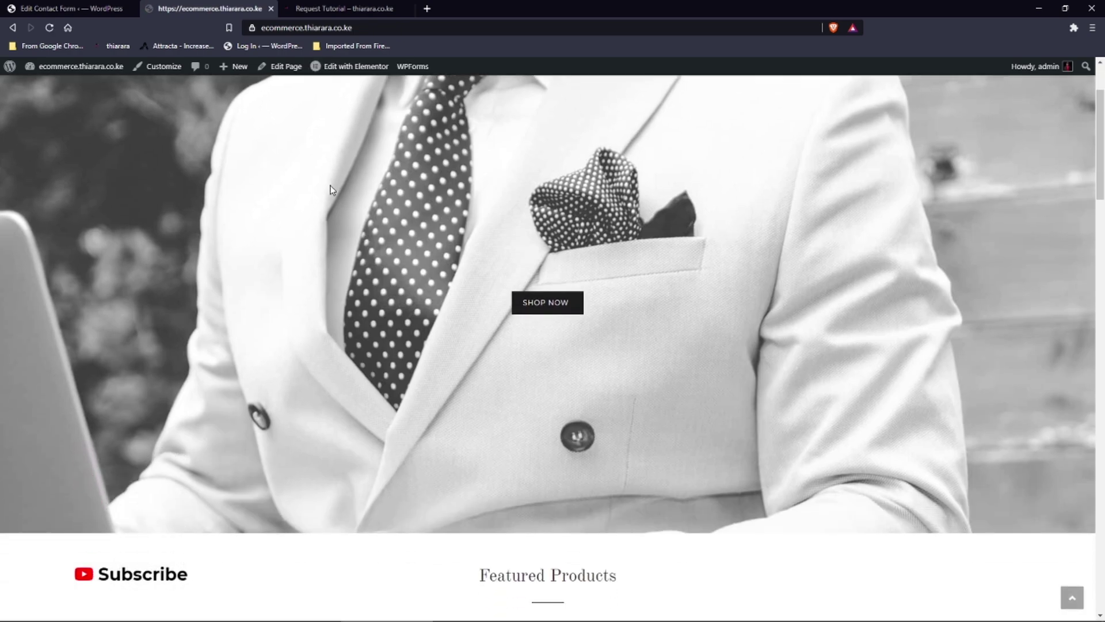
pyautogui.scroll(-3, 331, 207)
pyautogui.scroll(-2, 328, 219)
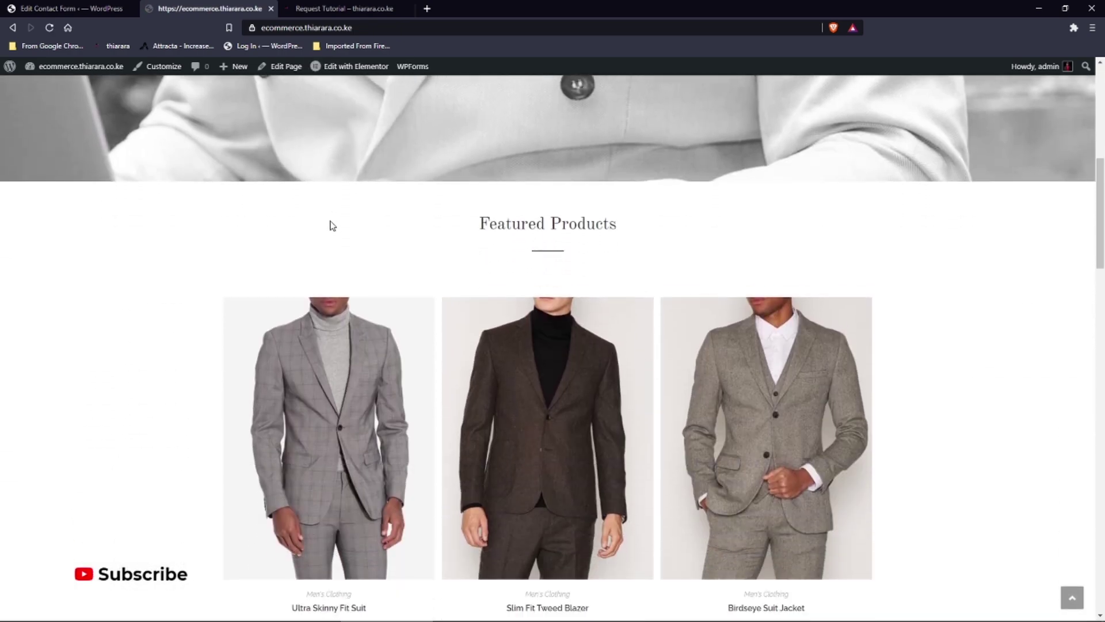
pyautogui.scroll(-2, 324, 208)
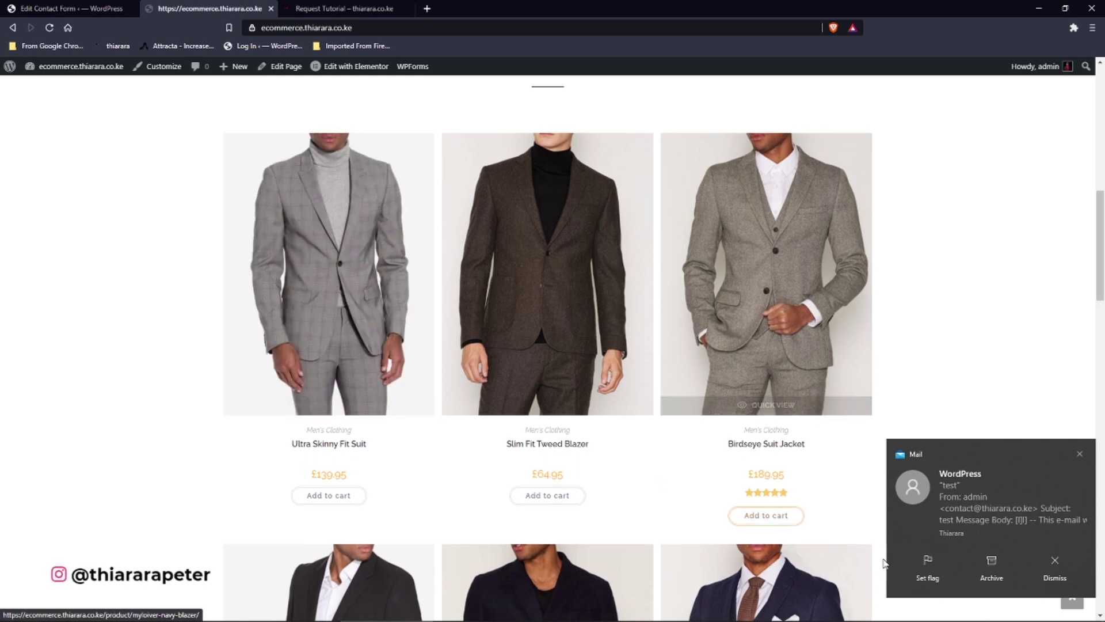
pyautogui.click(1052, 567)
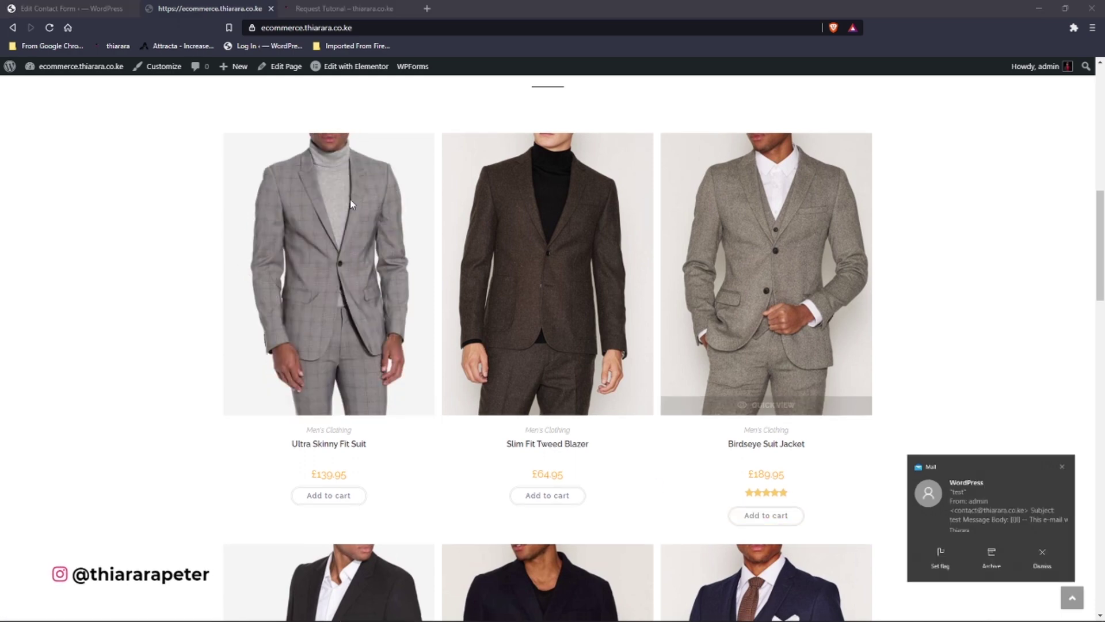
pyautogui.click(71, 8)
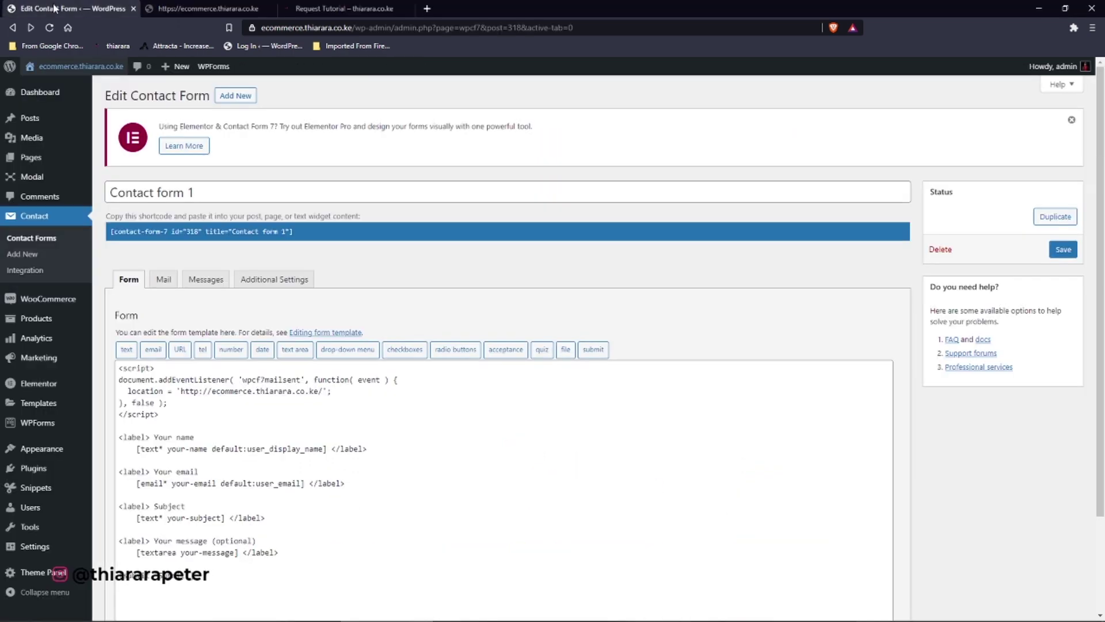
pyautogui.click(306, 394)
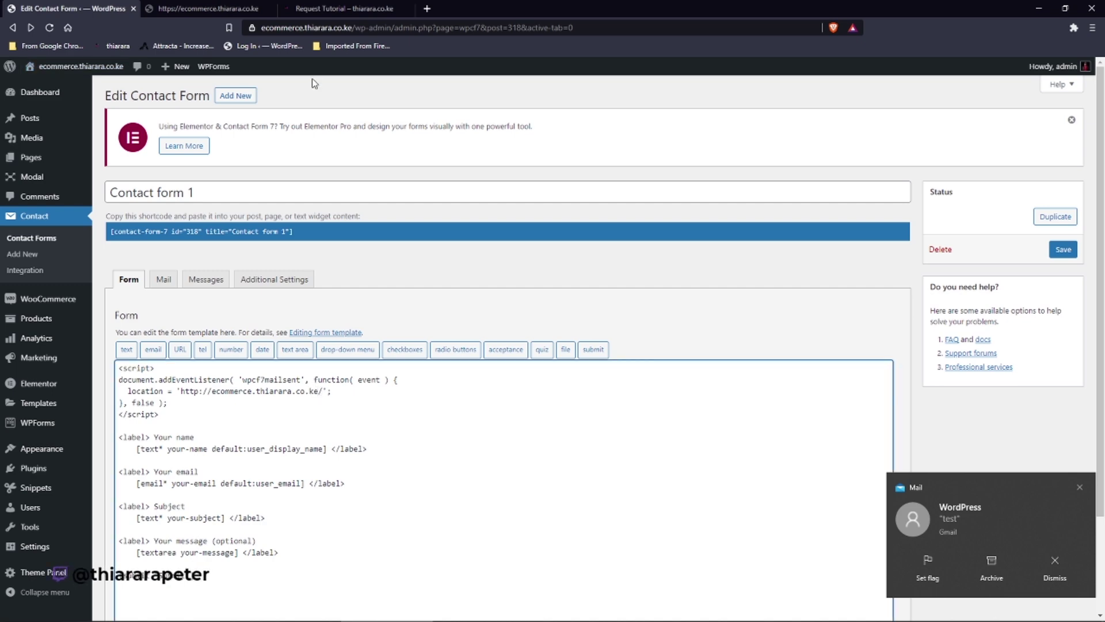
pyautogui.click(213, 7)
pyautogui.scroll(10, 545, 128)
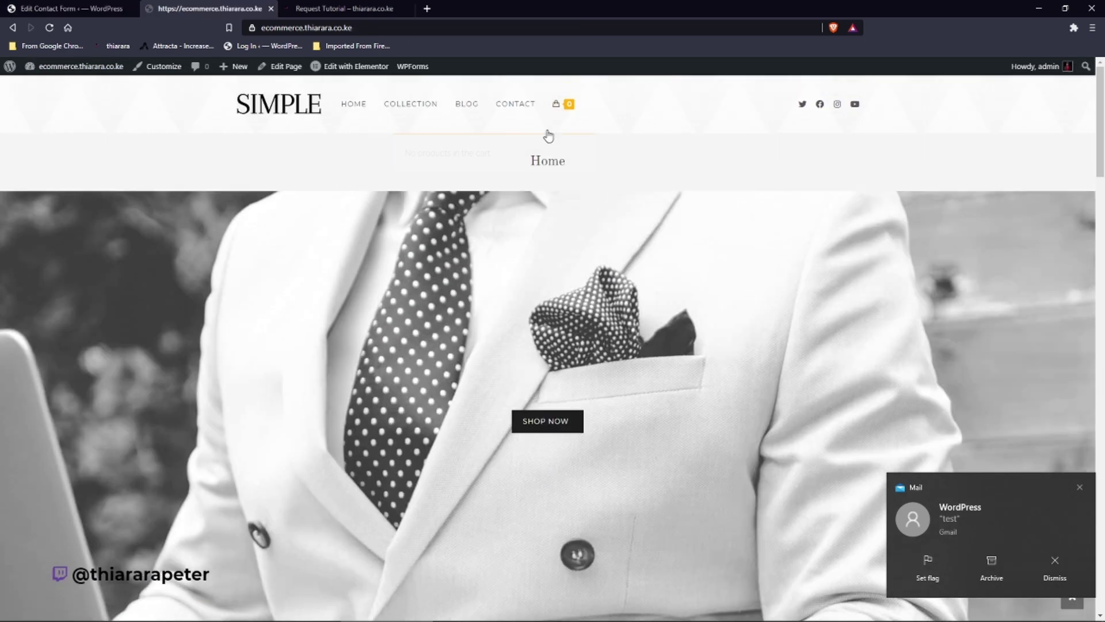
pyautogui.click(412, 107)
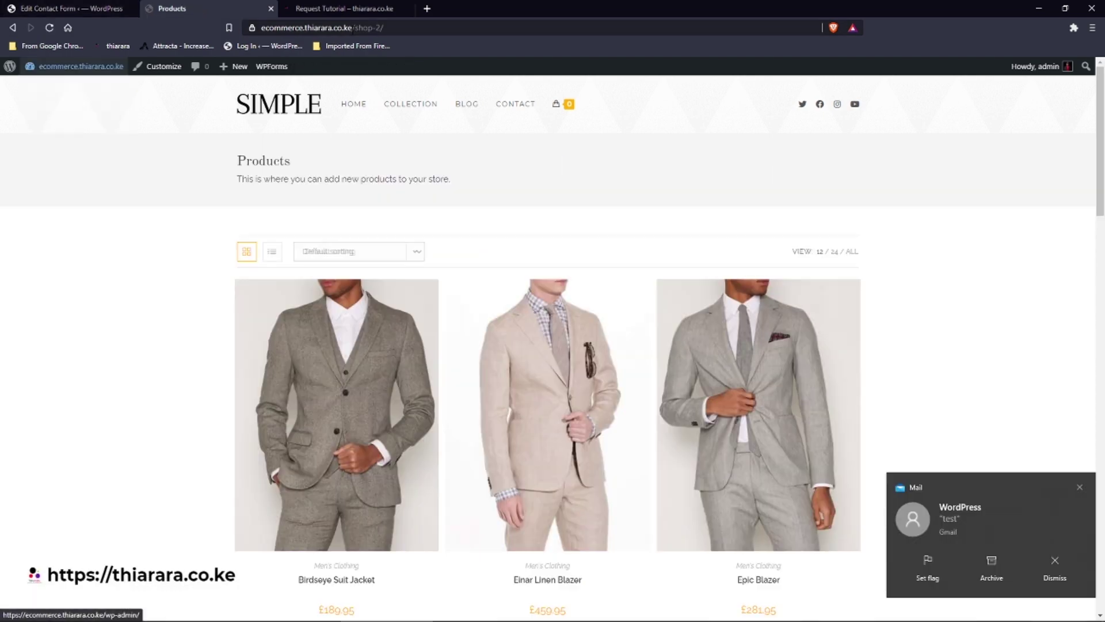
pyautogui.click(357, 28)
pyautogui.hotkey('ctrl', 'c')
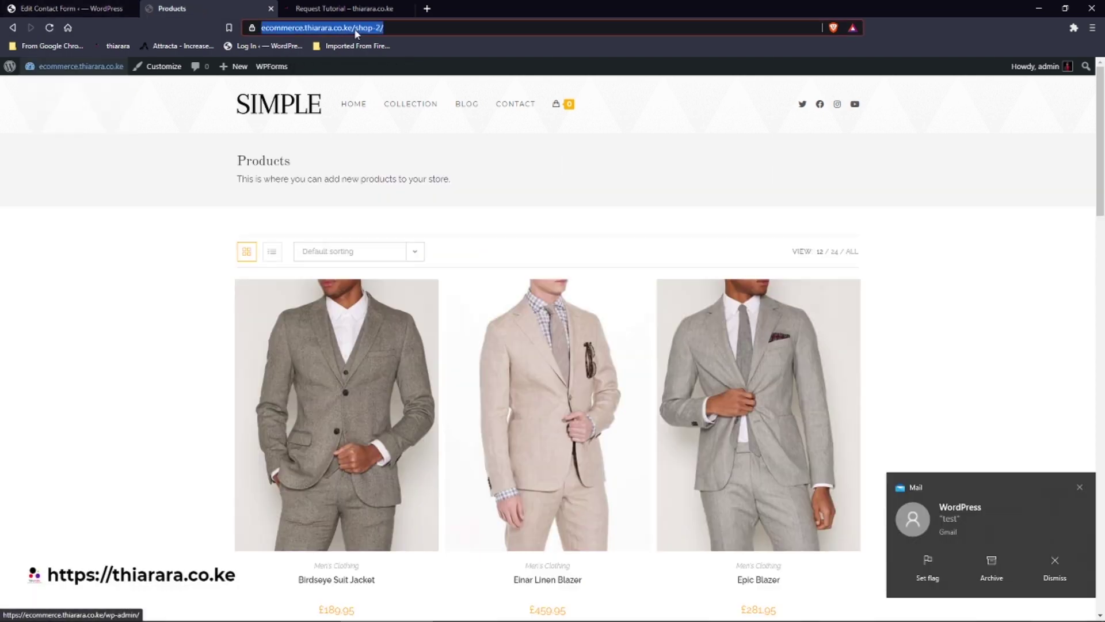
pyautogui.rightClick(357, 29)
pyautogui.click(381, 92)
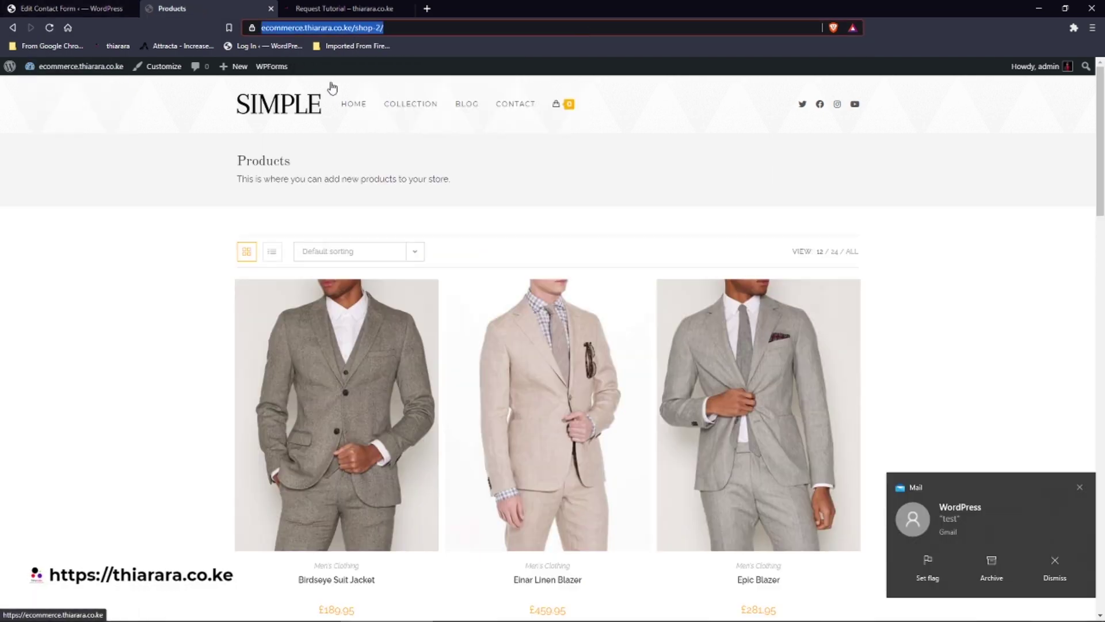
# Replace the old redirect location with the shop-2 address and save Contact form 1
pyautogui.click(84, 7)
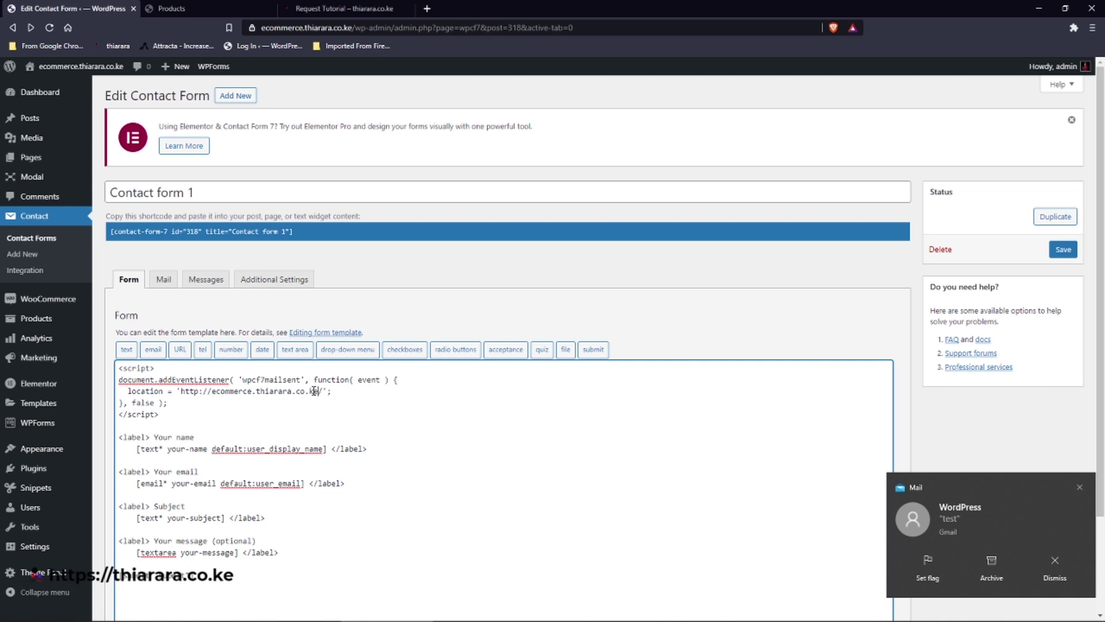
pyautogui.moveTo(318, 392); pyautogui.dragTo(182, 397)
pyautogui.hotkey('ctrl', 'v')
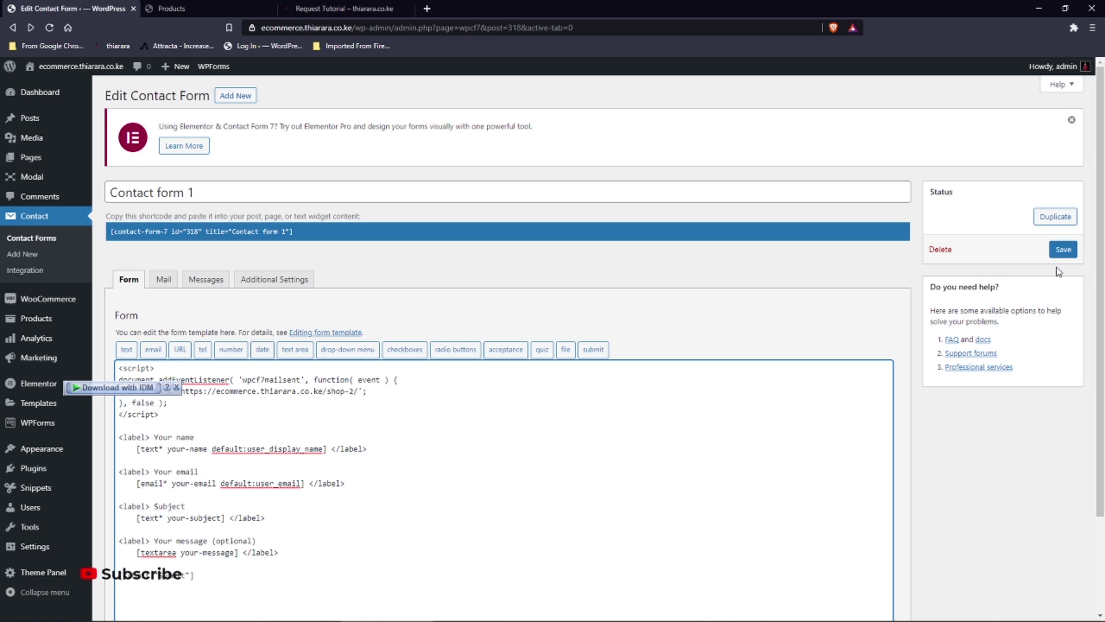
pyautogui.click(1063, 251)
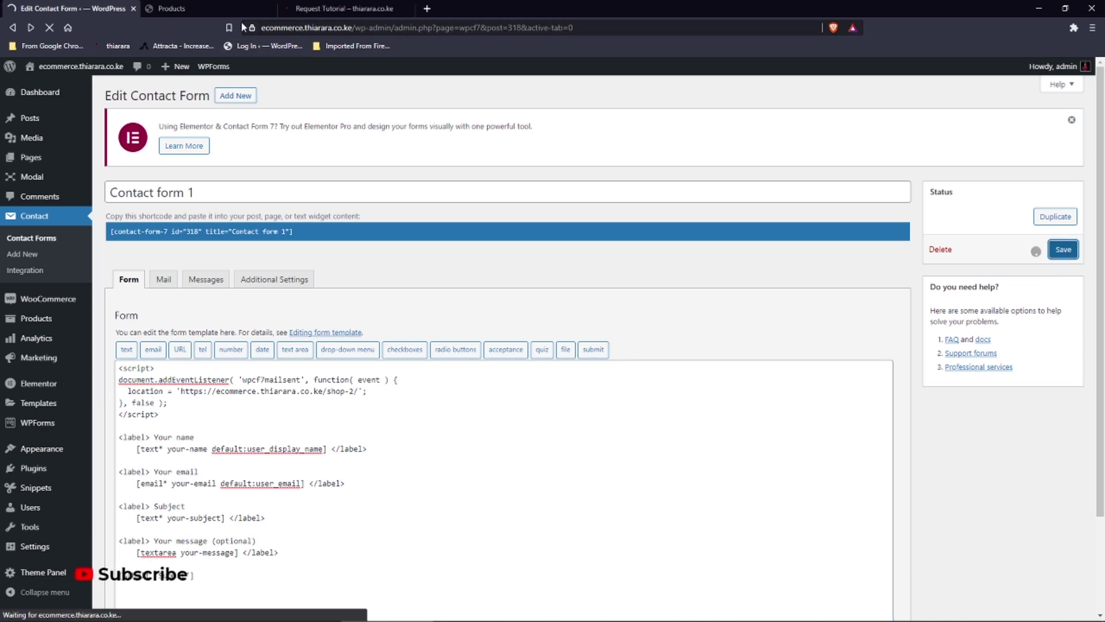
# Submit a Contact page test with Subject 'test' and a short message, landing on /shop-2/
pyautogui.click(223, 6)
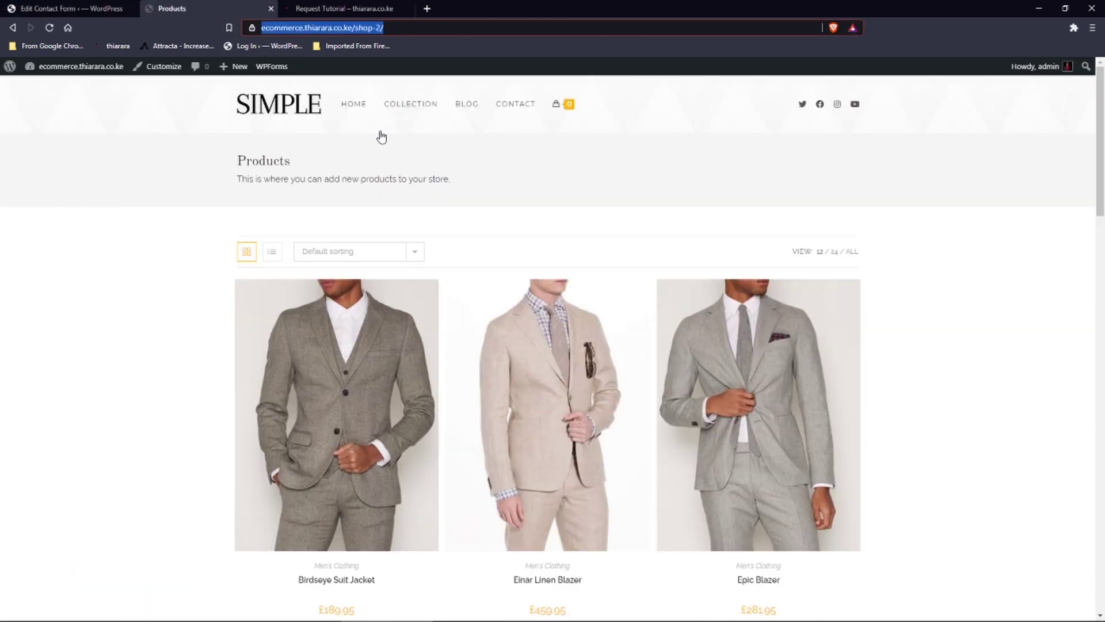
pyautogui.click(535, 109)
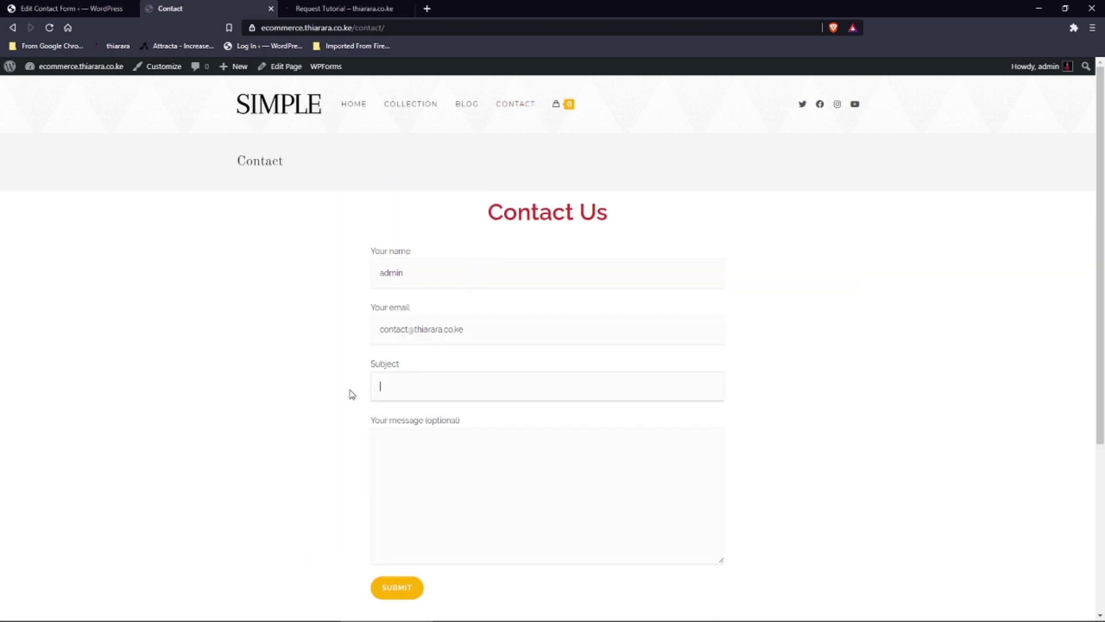
pyautogui.click(409, 389)
pyautogui.click(412, 420)
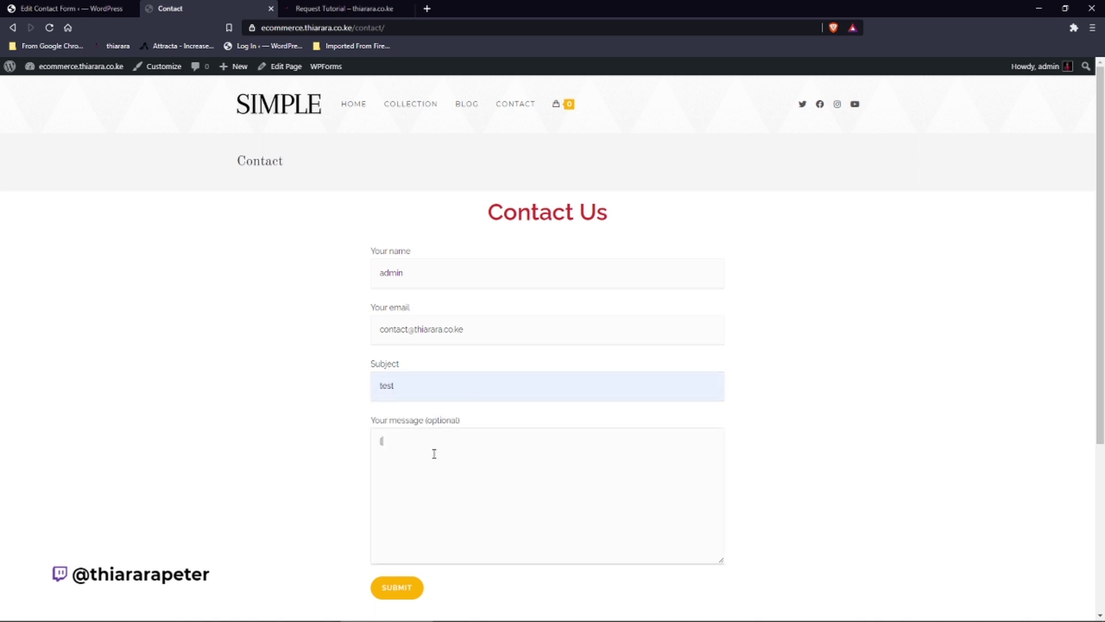
pyautogui.write('lo}')
pyautogui.click(413, 588)
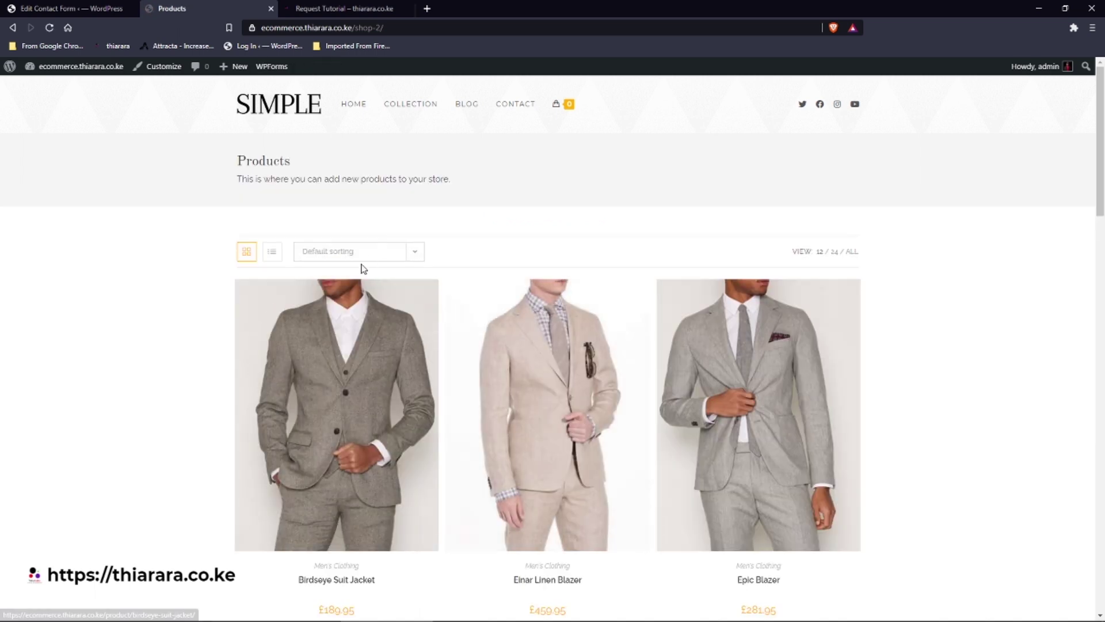
pyautogui.scroll(-2, 284, 251)
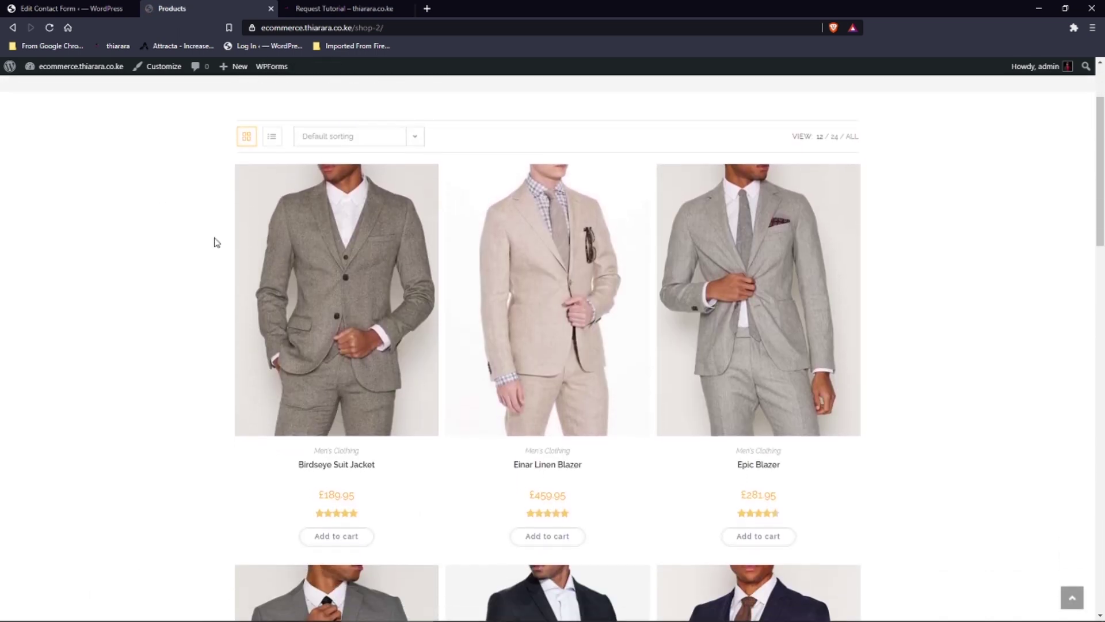